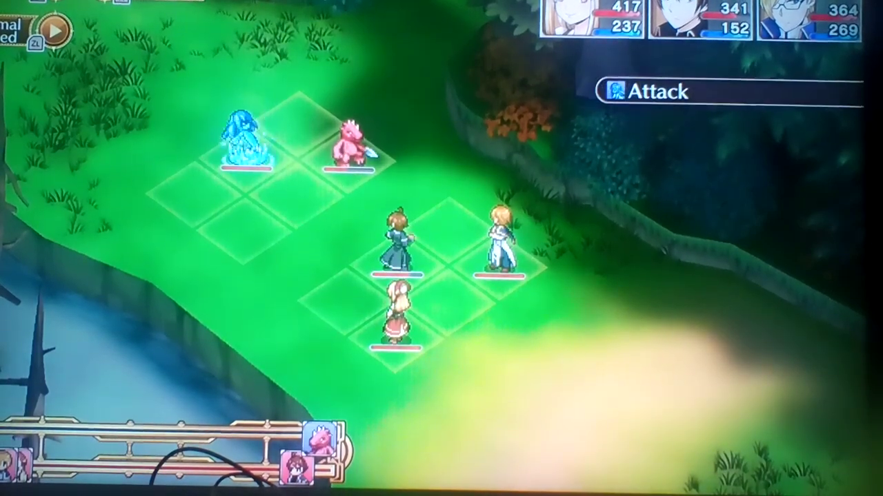
Step: Attack the red monster, the blue enemy and Undine with both heroes
key(Return)
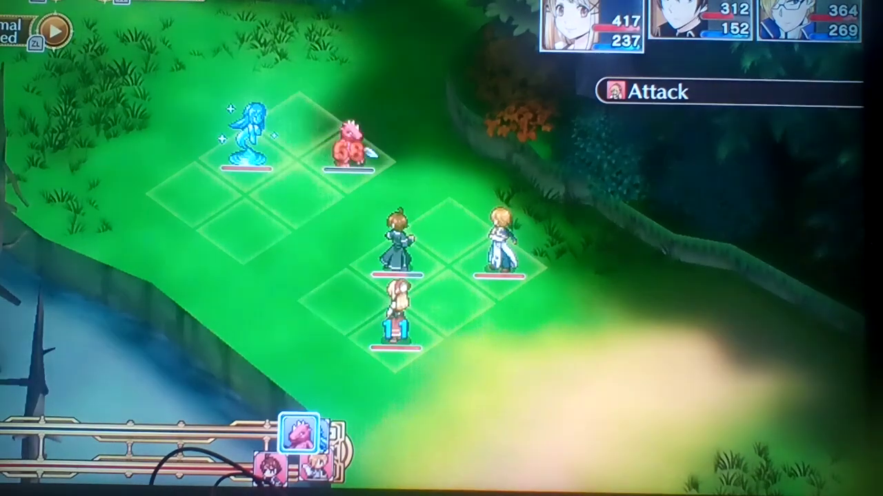
key(Return)
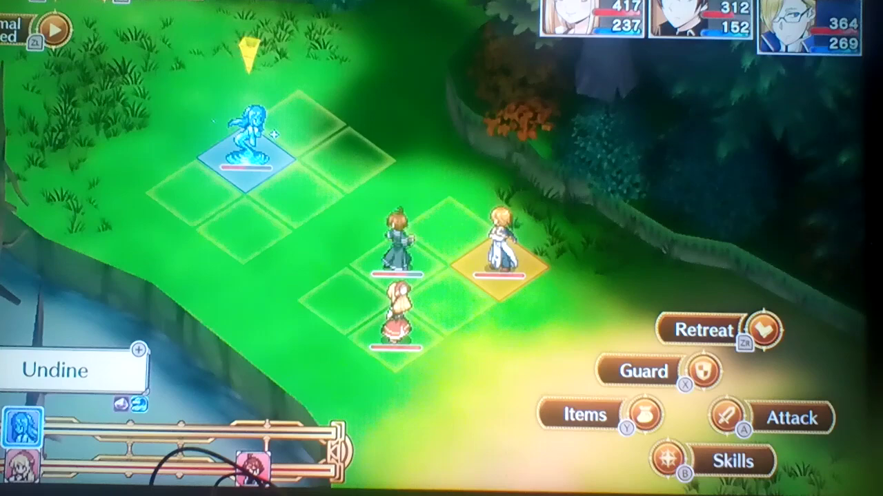
key(Return)
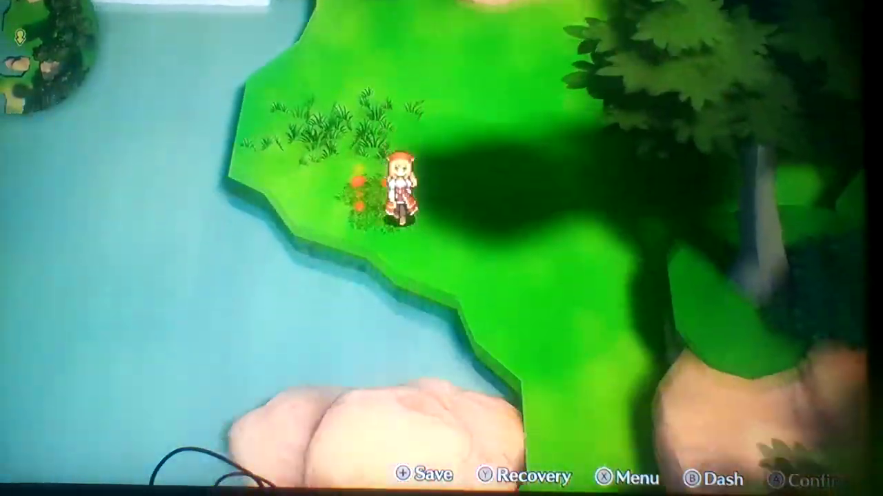
Step: Walk left past the waterfall into a battle, defeating the Tree Person and Undine
key(Left)
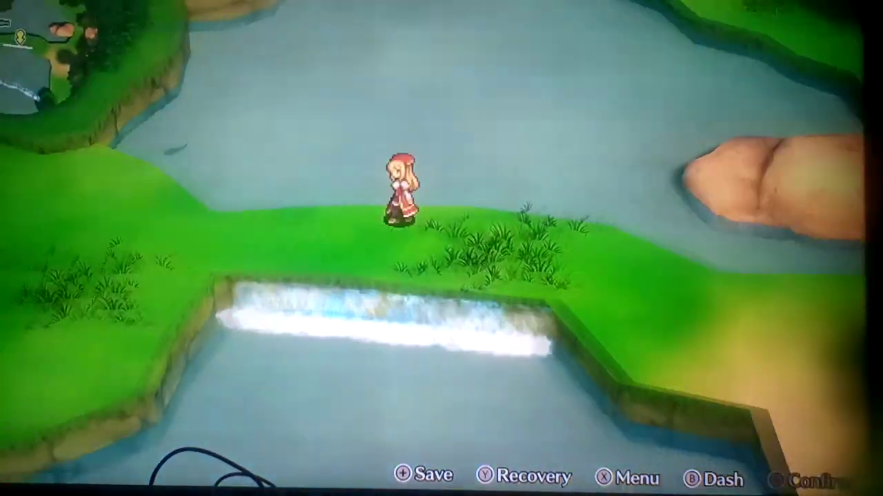
key(Left)
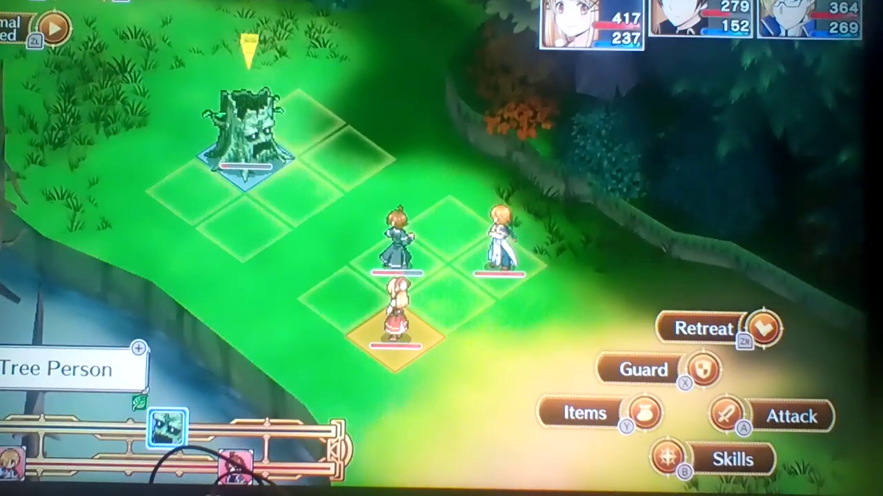
key(Return)
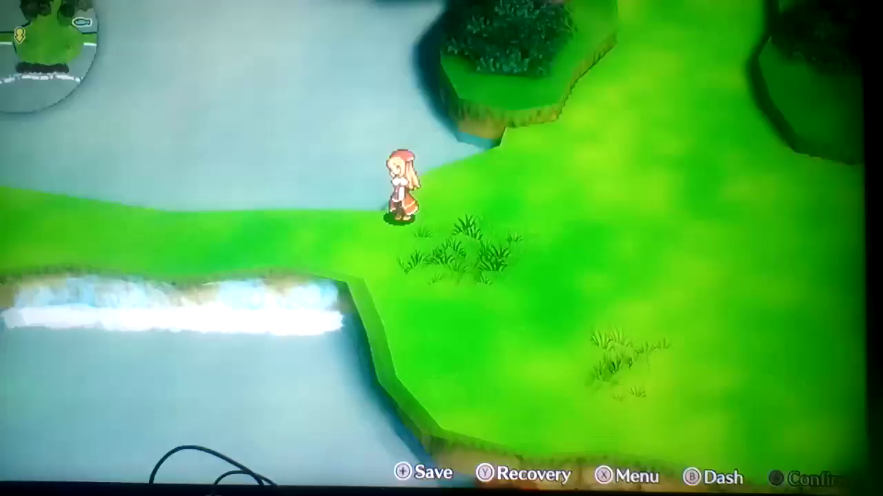
key(Return)
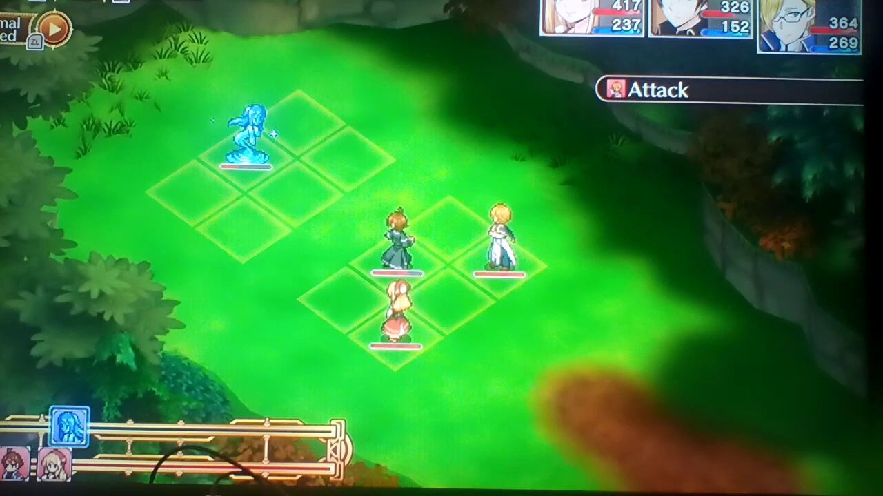
key(Return)
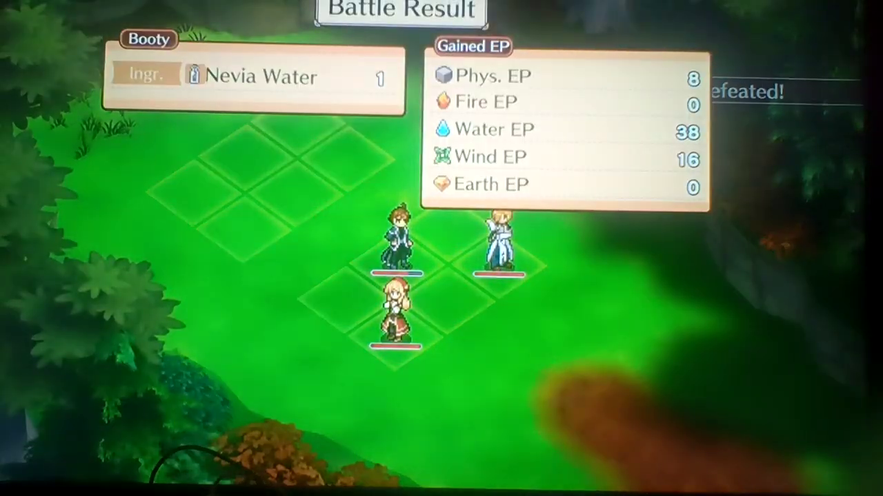
Step: Attack a water spirit, walk south past the chest and pond, and fight the Tree Person
key(Return)
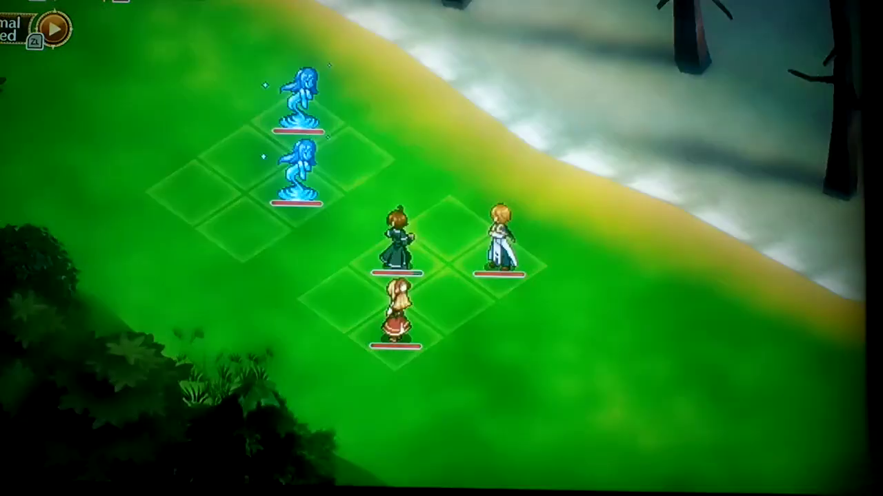
key(Return)
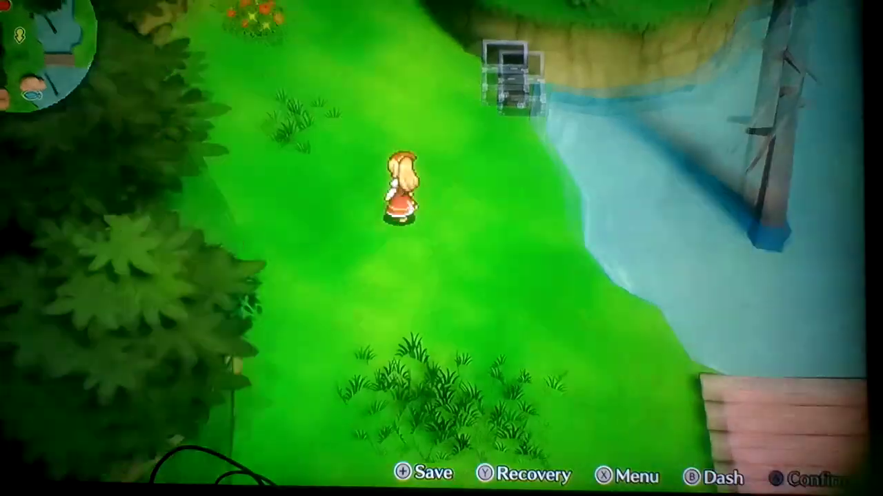
key(Down)
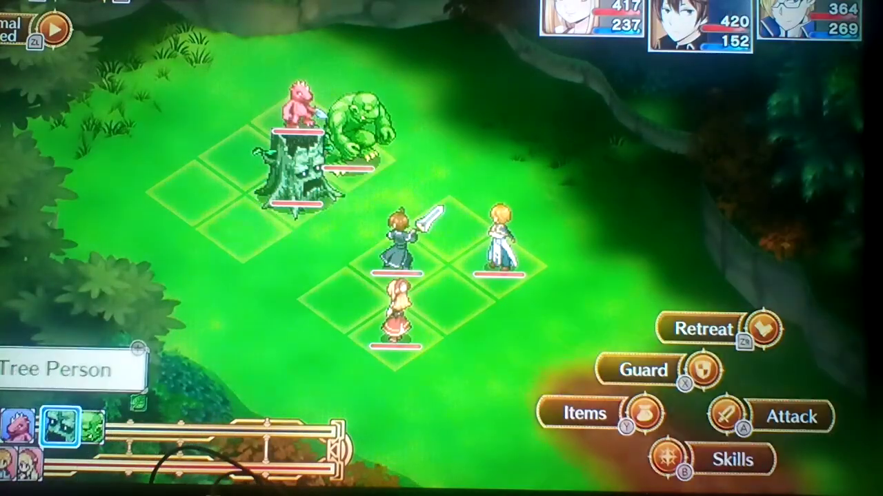
key(a)
key(a)
key(a)
key(a)
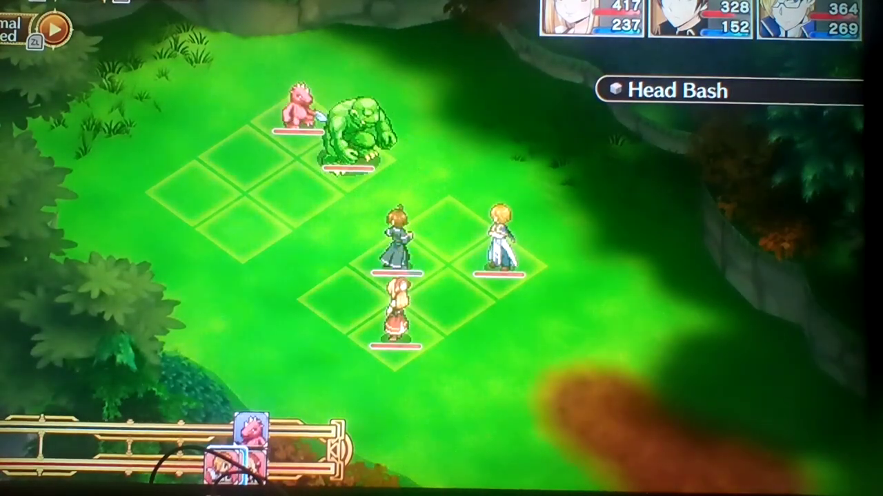
Step: Defeat the troll and the pink enemy with the heroes' attacks
key(a)
key(a)
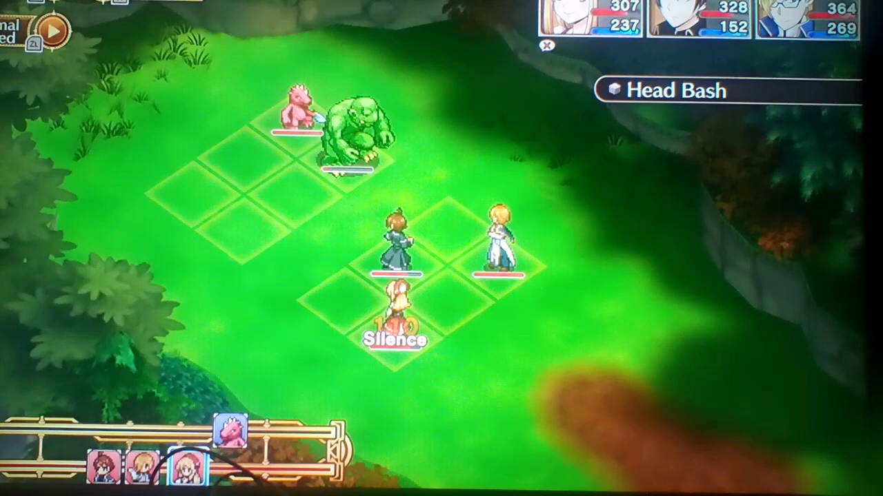
key(Return)
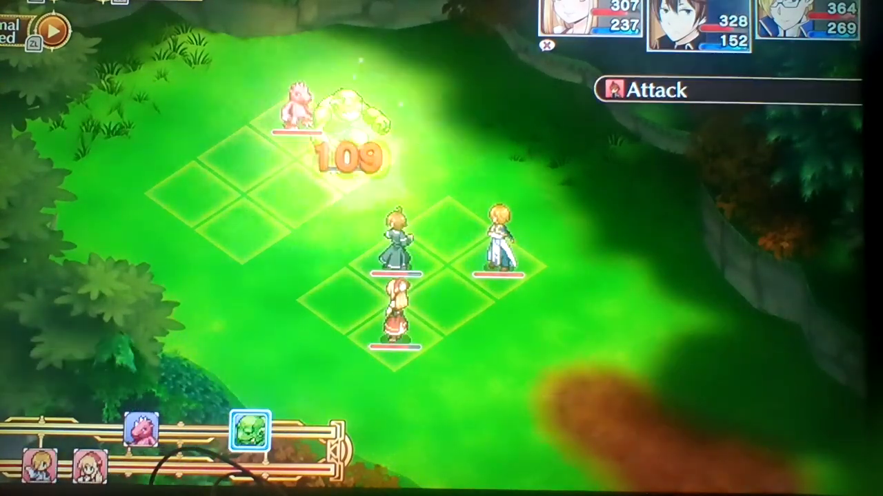
key(Return)
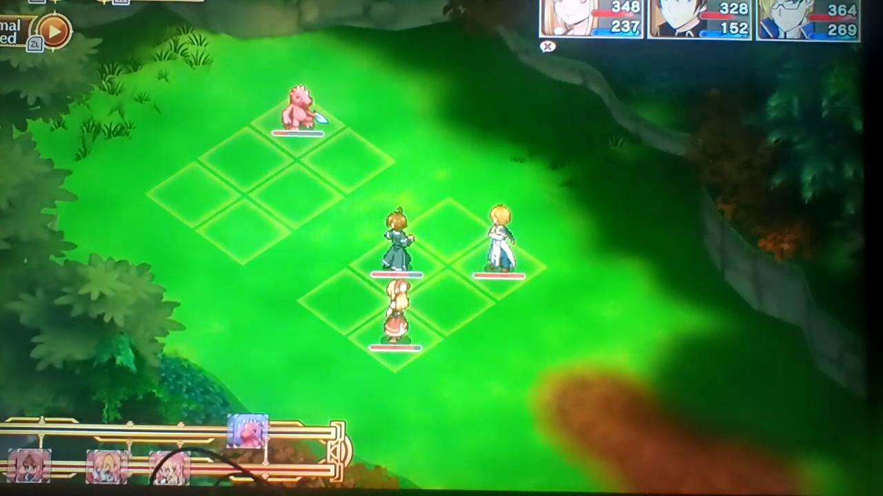
key(Return)
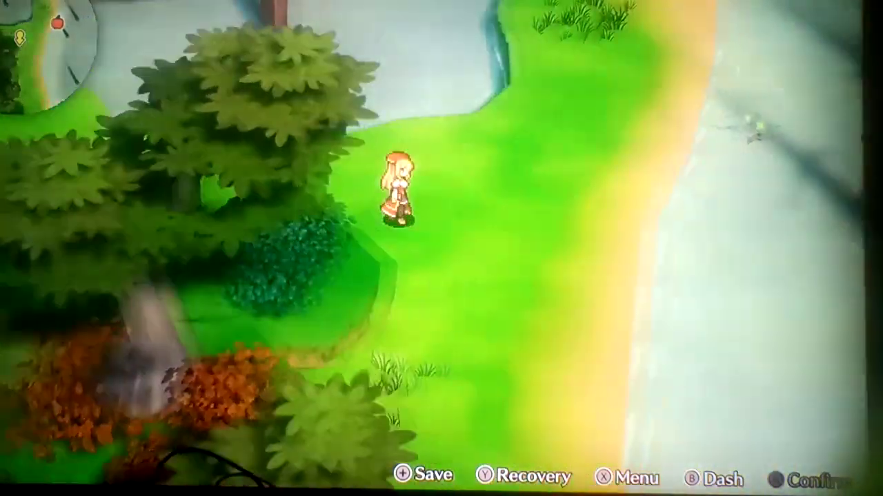
Step: Walk down the beach and defeat the Aqua Slime and the Haunted Shell
key(Right)
key(Down)
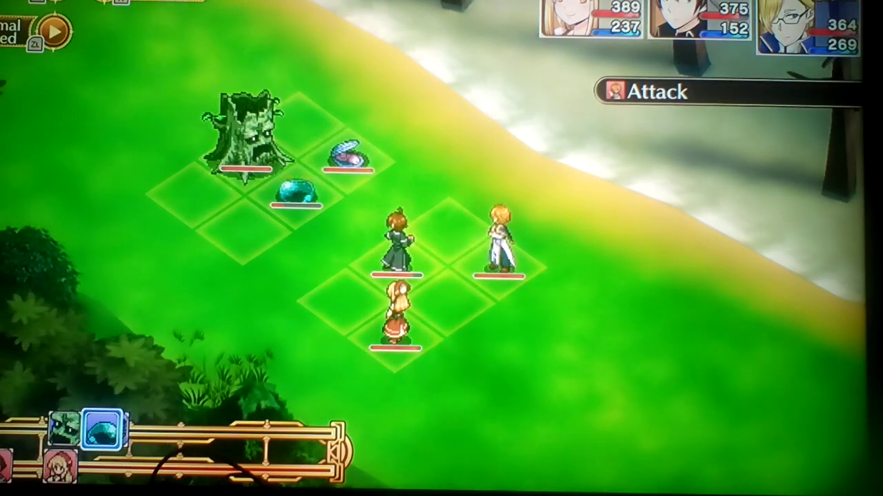
key(Return)
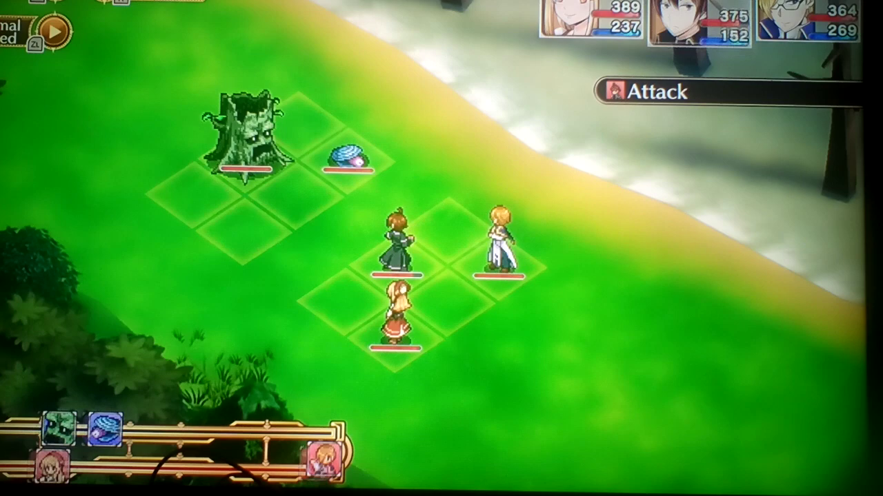
key(Return)
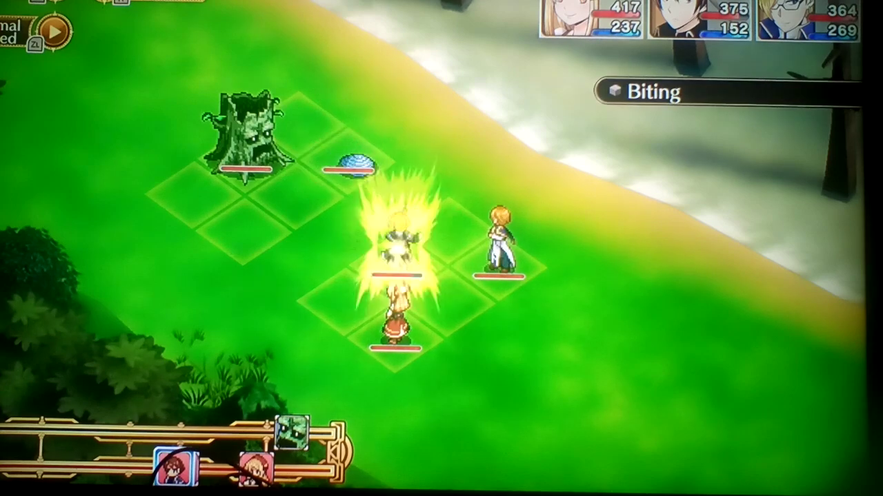
key(Return)
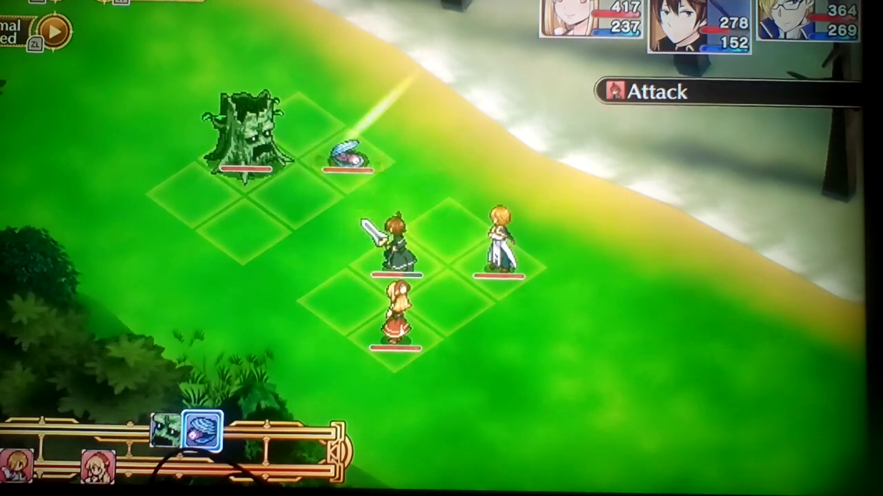
key(Return)
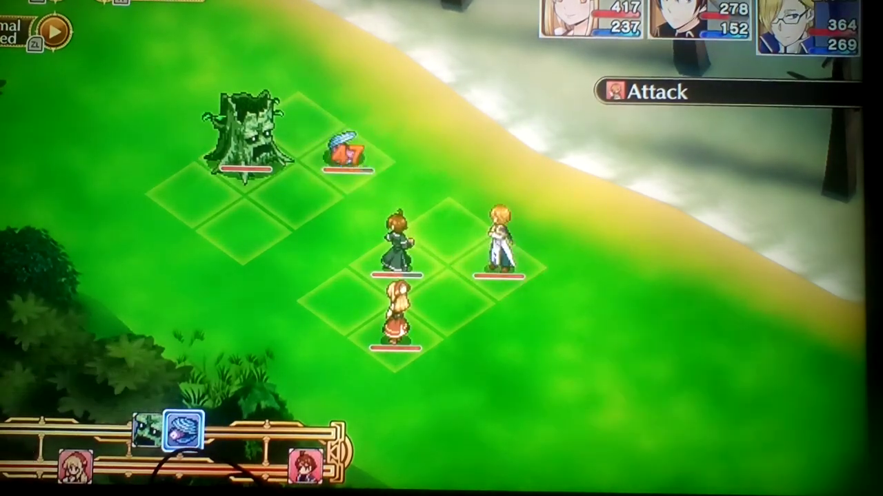
key(Return)
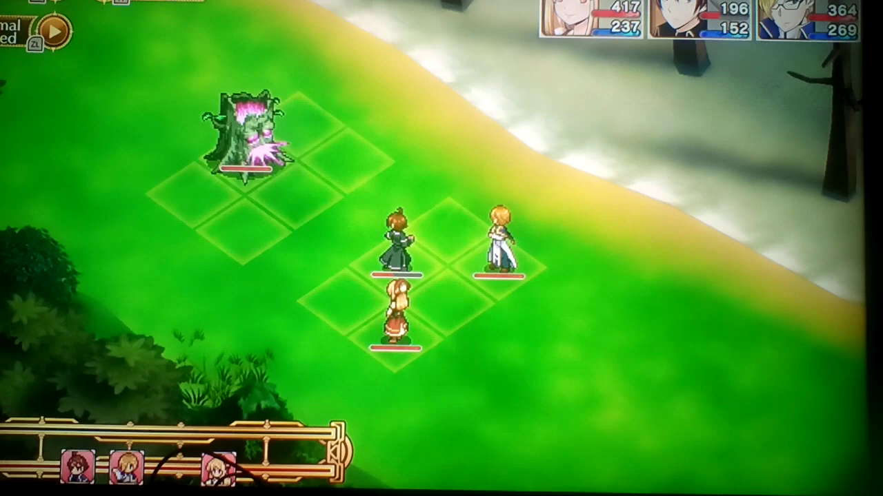
Step: Finish off the tree enemy with attacks from both heroes
key(Return)
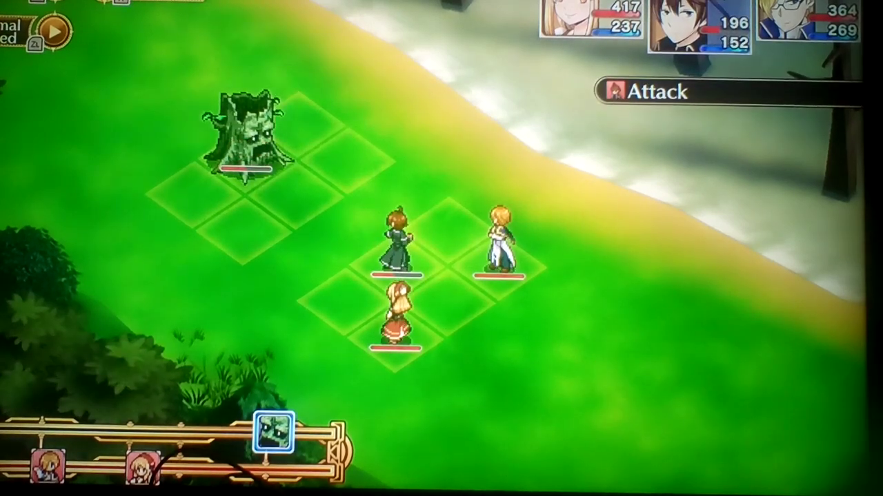
key(Return)
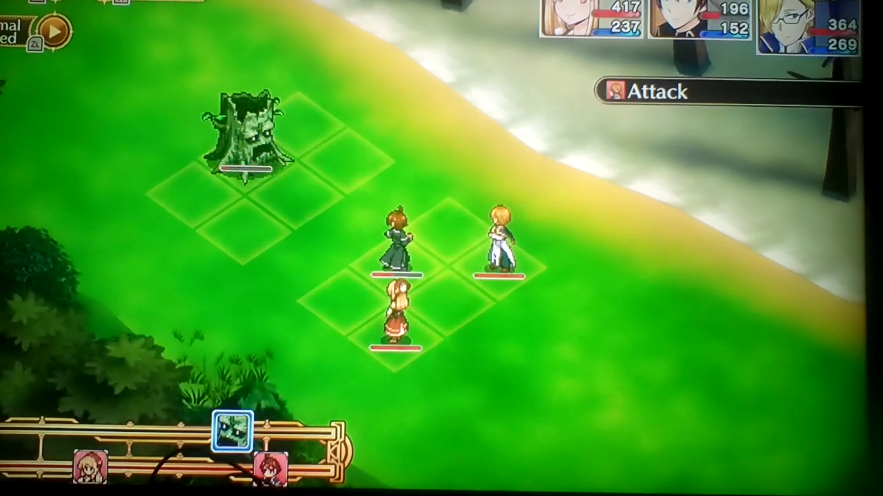
key(Return)
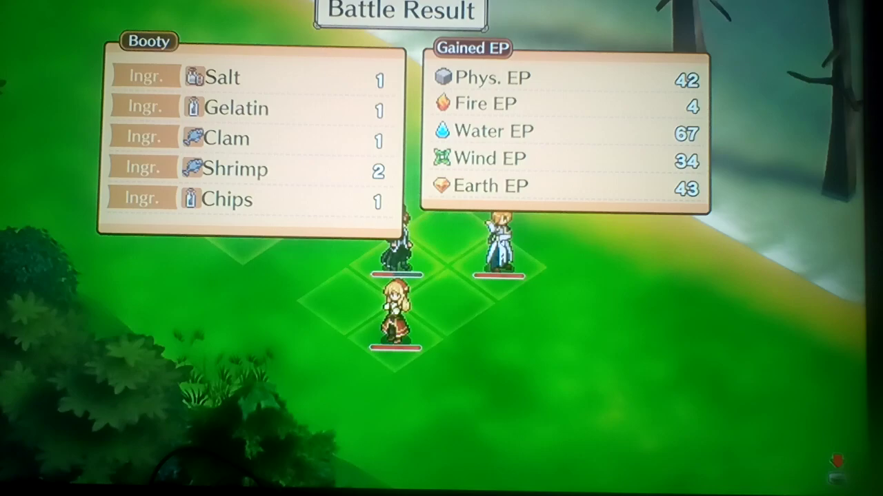
Step: Walk north picking up the Shrimp and attack the Aqua Slime
key(Return)
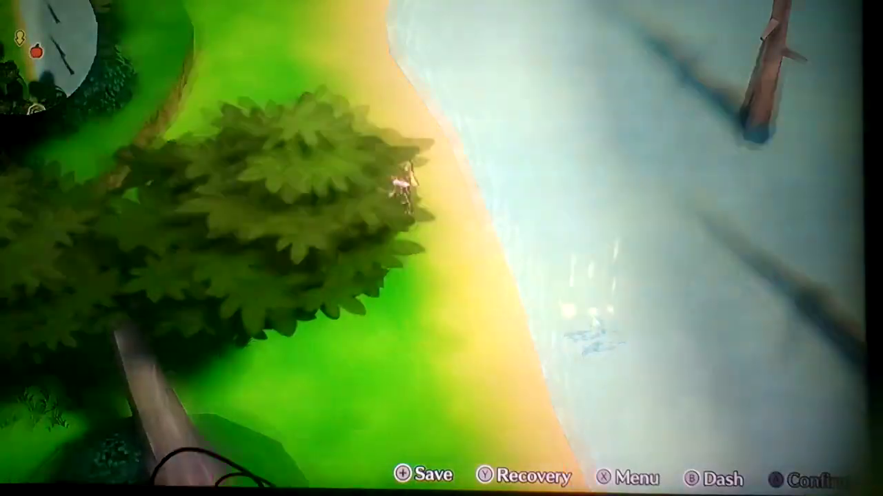
key(Up)
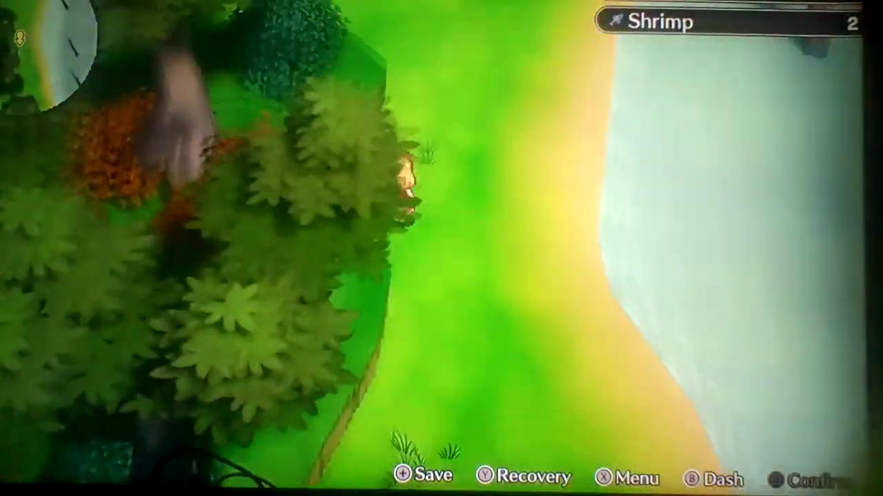
key(Up)
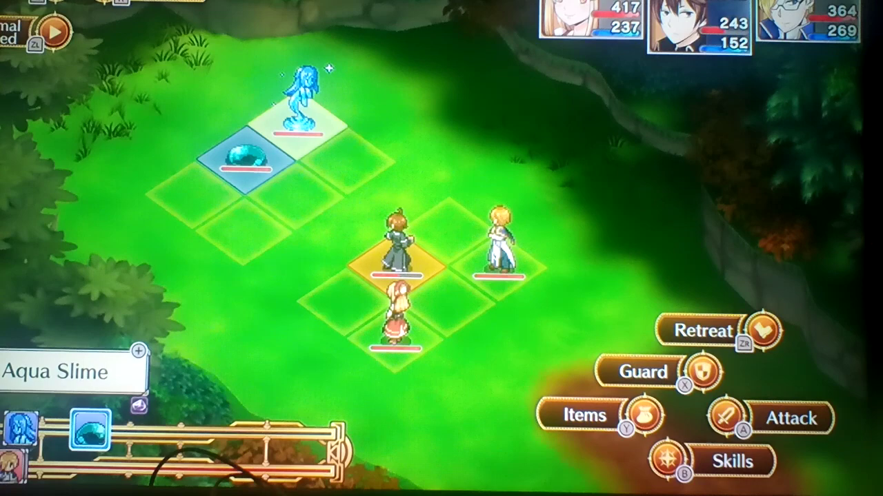
key(a)
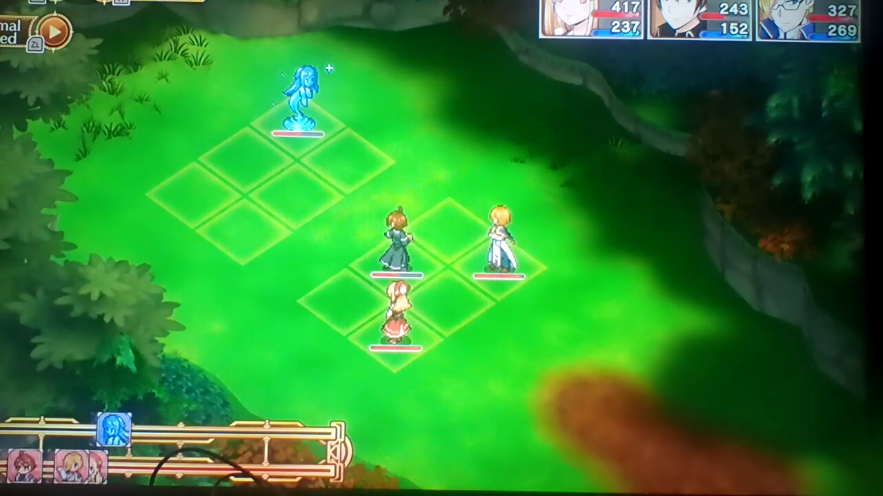
key(Return)
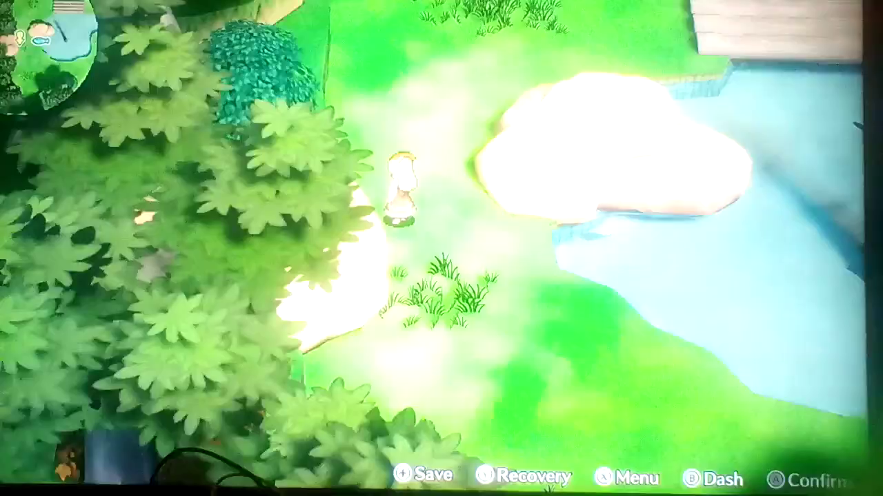
Step: Cross the bridge east and defeat the red enemy, the Haunted Shell and Undine
key(Right)
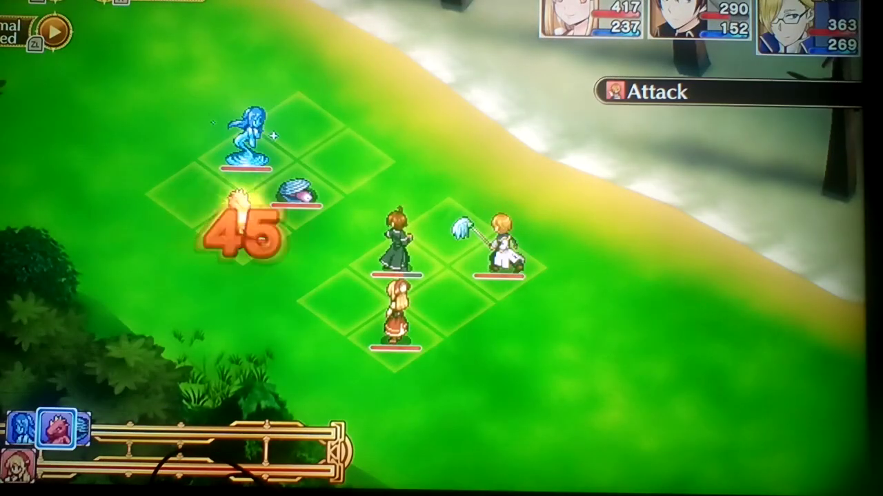
key(Return)
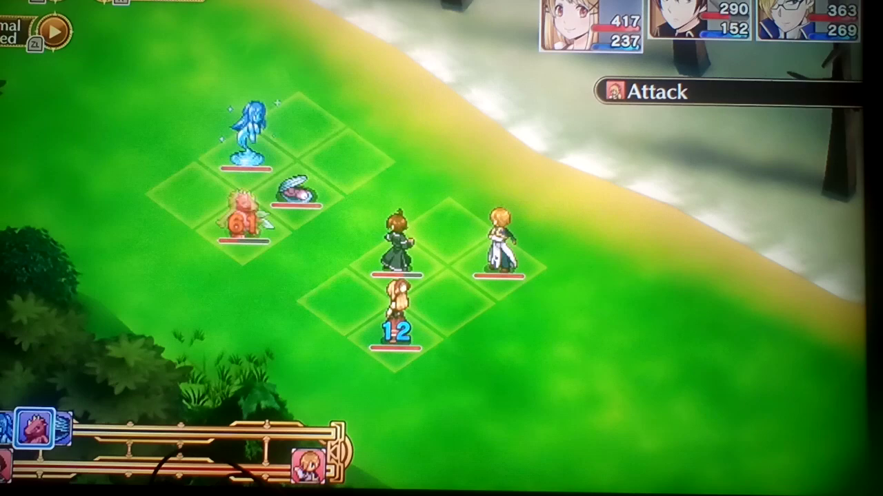
key(Return)
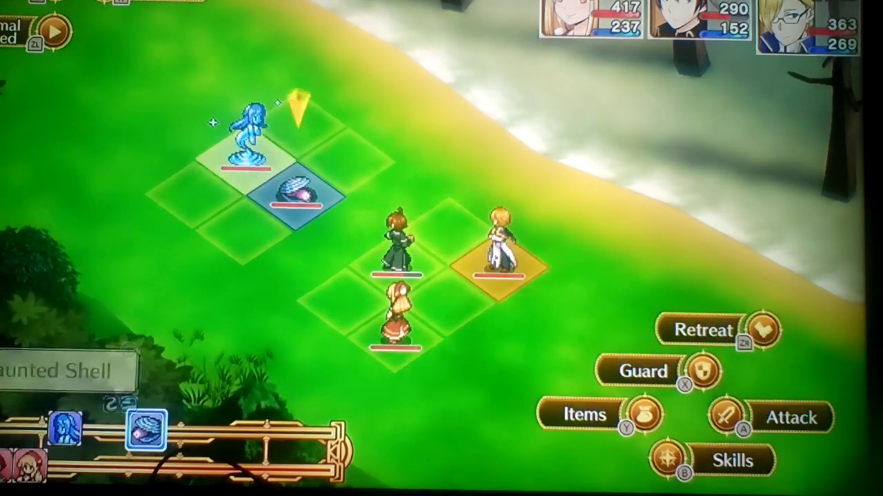
key(Return)
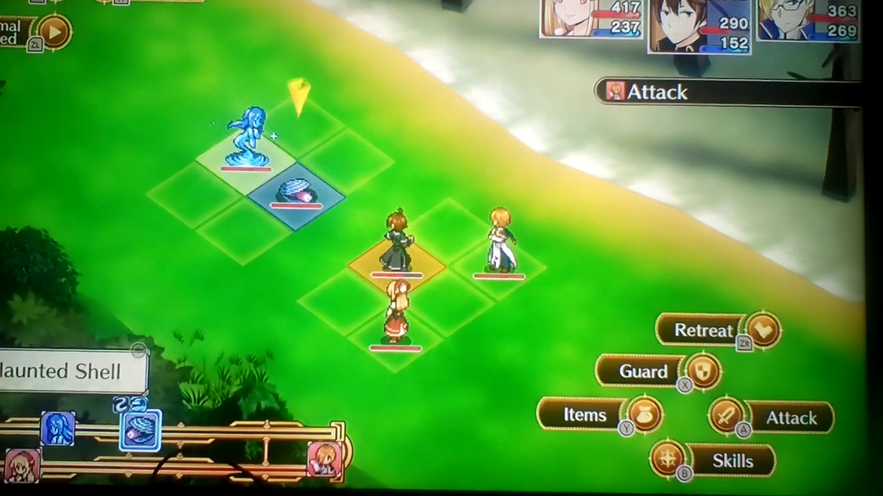
key(Return)
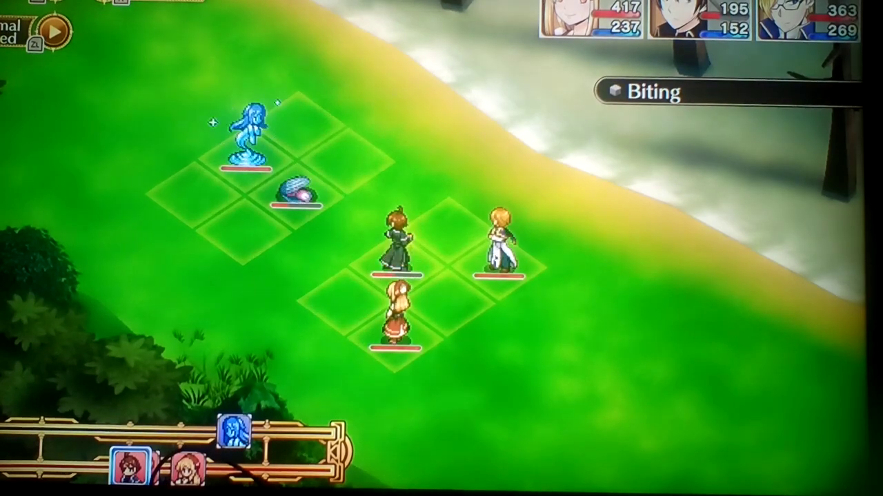
key(Return)
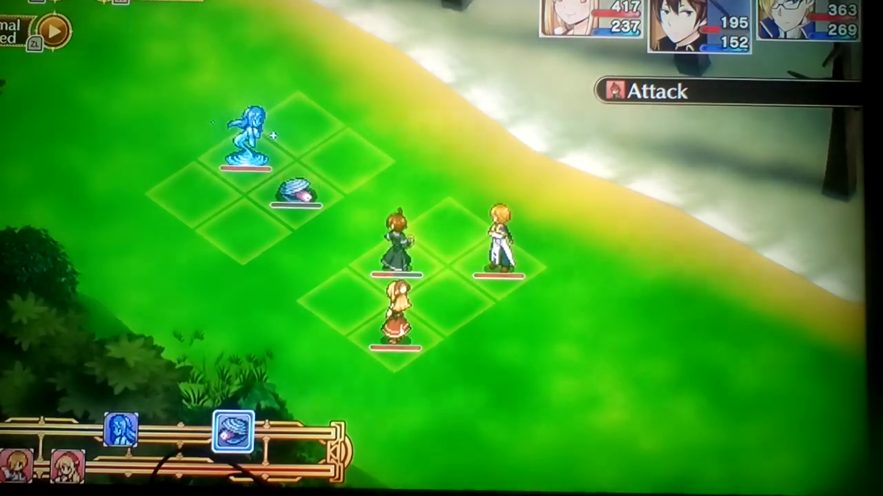
key(Return)
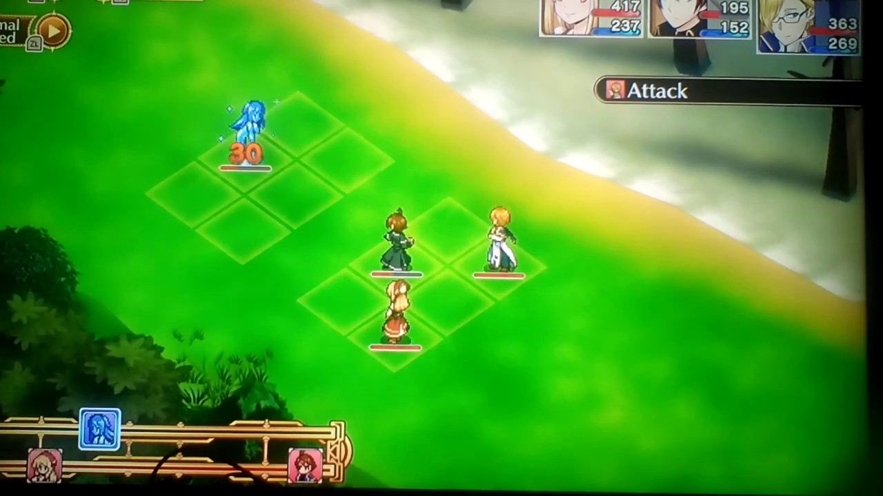
key(Return)
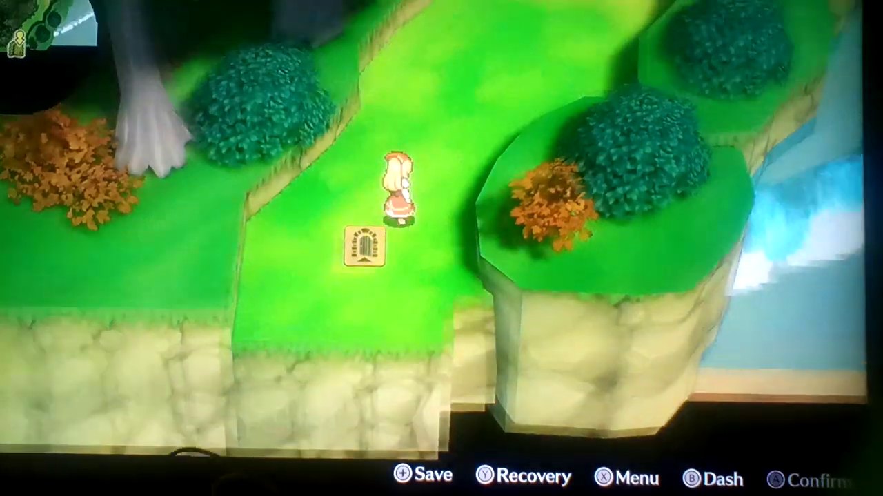
Step: Walk past the waterfall, through the trees and across the bridge into the grass
key(Up)
key(Right)
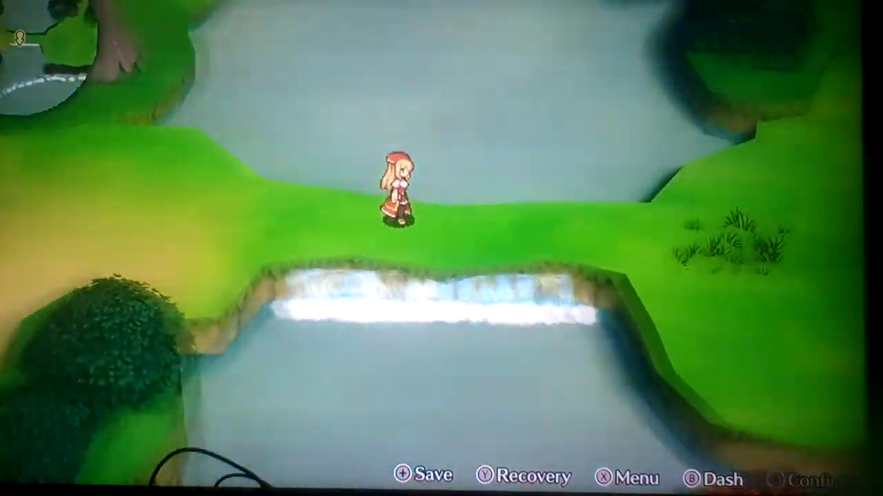
key(Up)
key(Left)
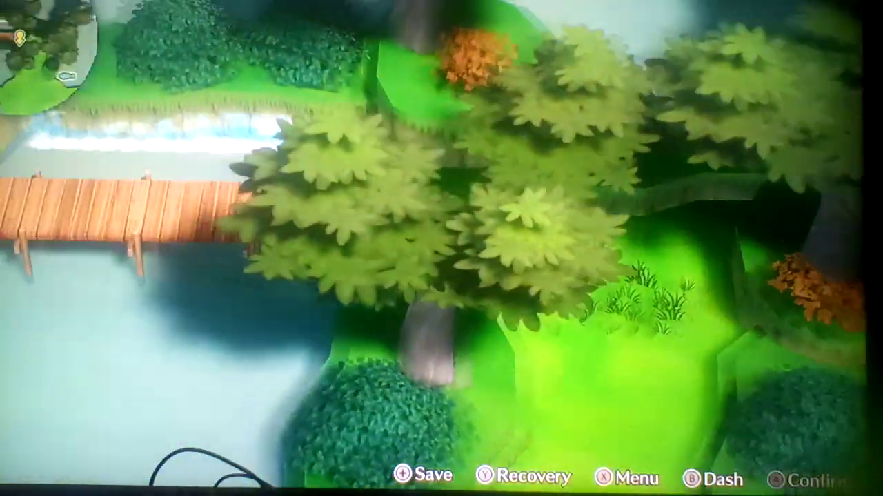
key(Up)
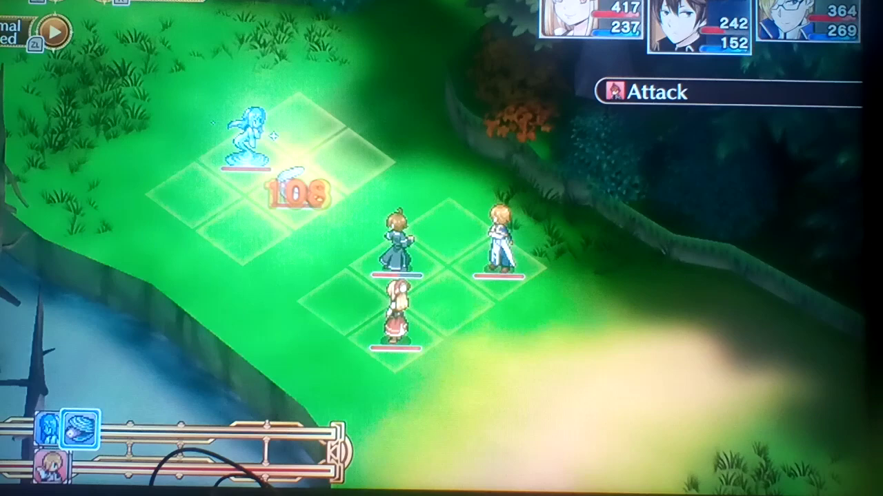
key(a)
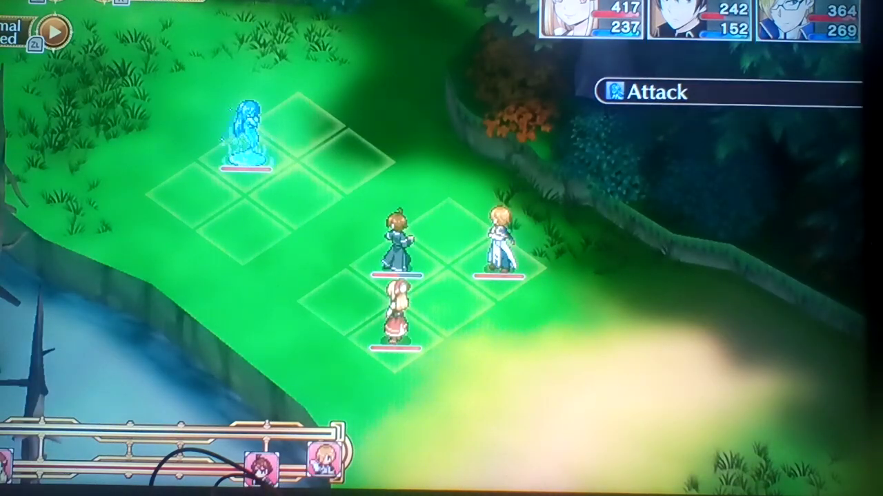
Step: Defeat the Haunted Shell and Undine, then cross the wooden bridge and attack a water enemy
key(a)
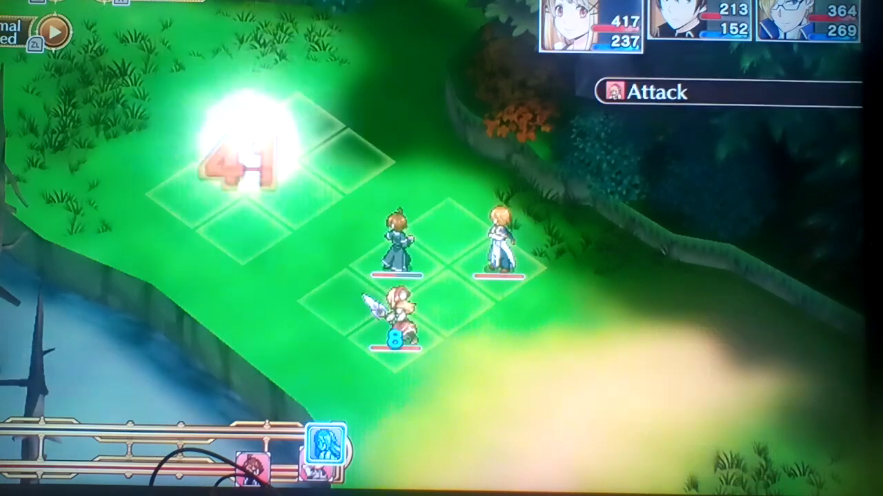
key(a)
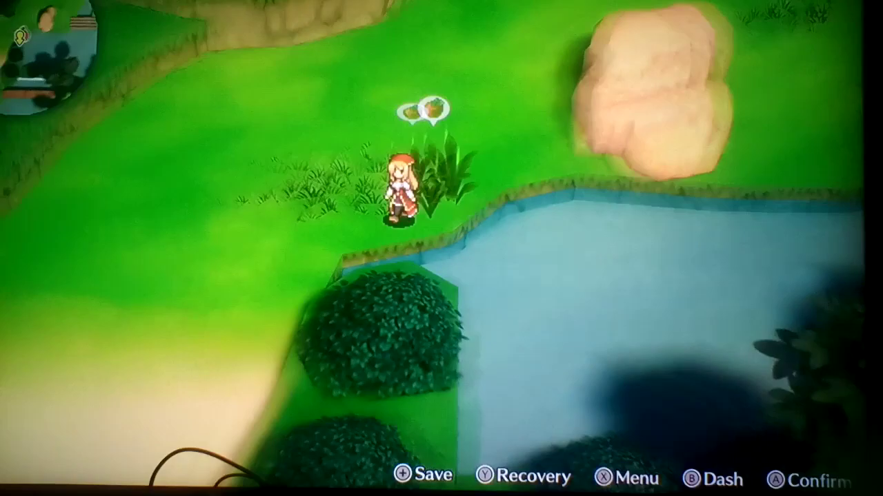
key(Right)
key(Right)
key(Right)
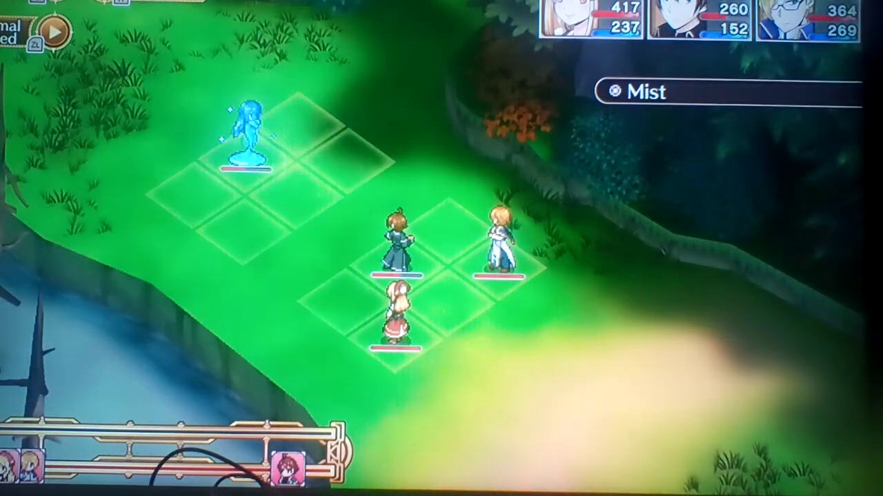
key(Return)
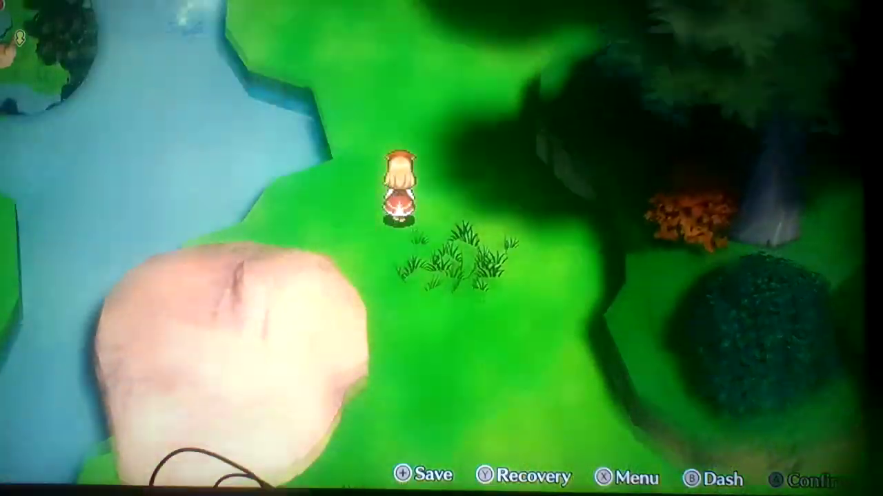
key(Up)
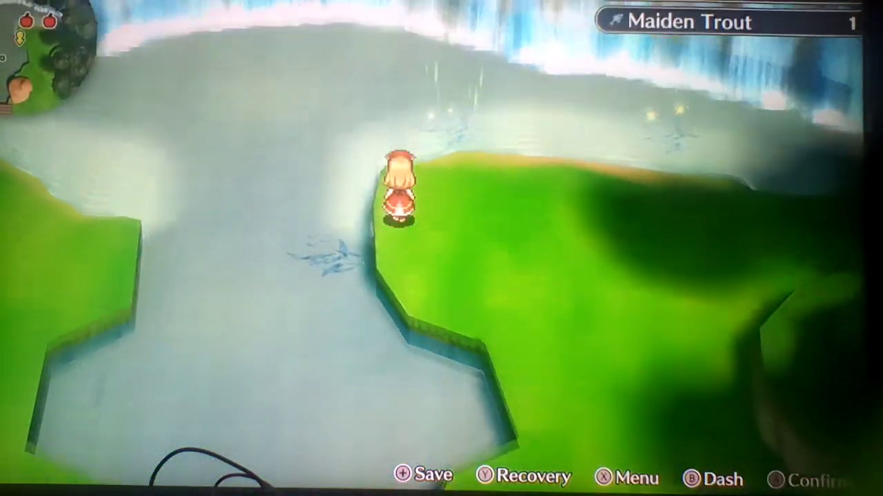
Step: Visit the riverbank below the waterfall, head back south, and attack Undine with both heroes
key(Down)
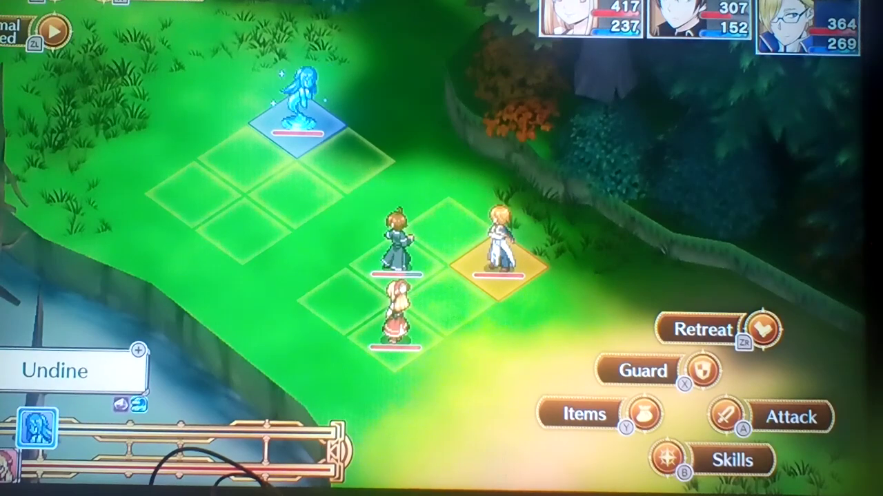
key(a)
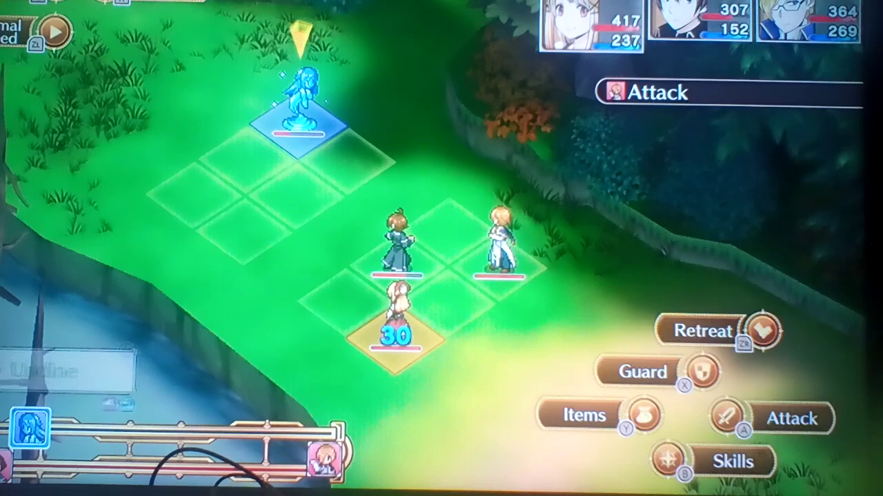
key(a)
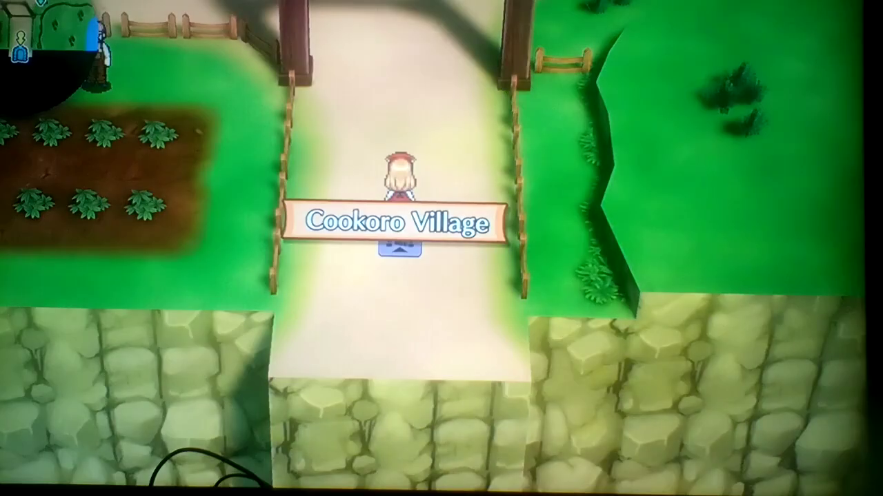
Step: Walk north through the Cookoro Village gate and into the tavern door
key(Up)
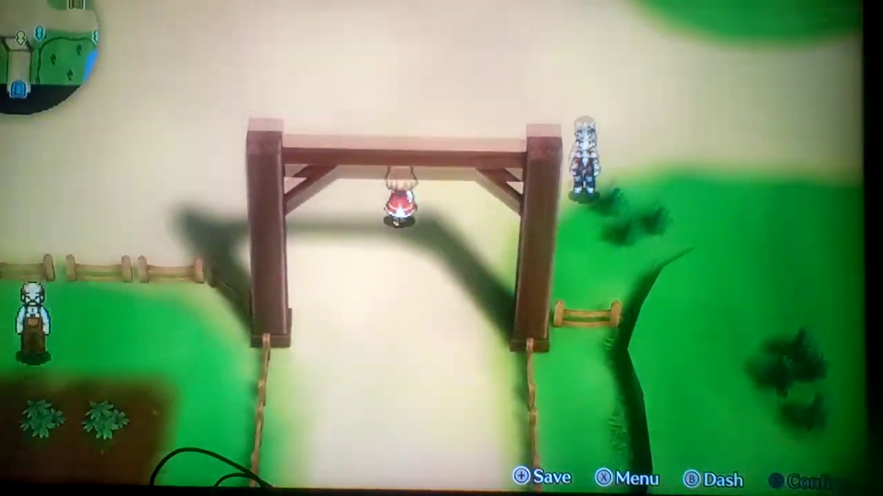
key(Right)
key(Up)
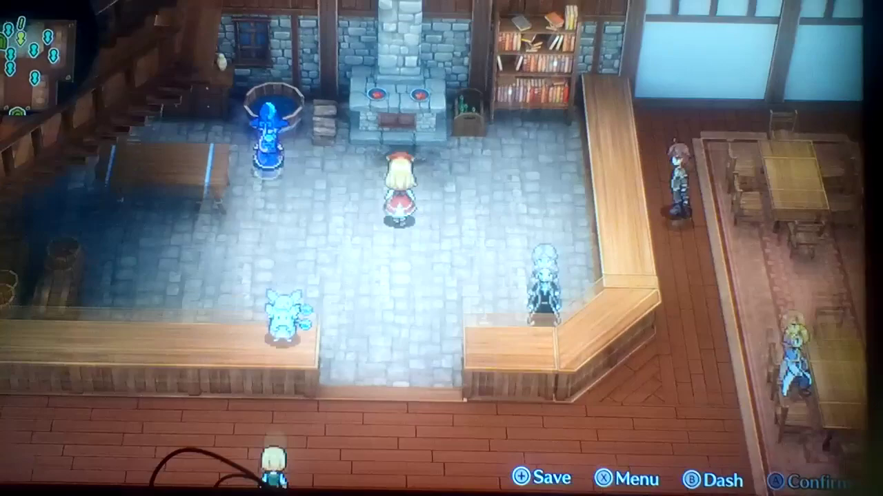
Step: Browse the recipe list from Marinade Sauce and Boiled Egg down to Crispy Bacon
key(Return)
key(Return)
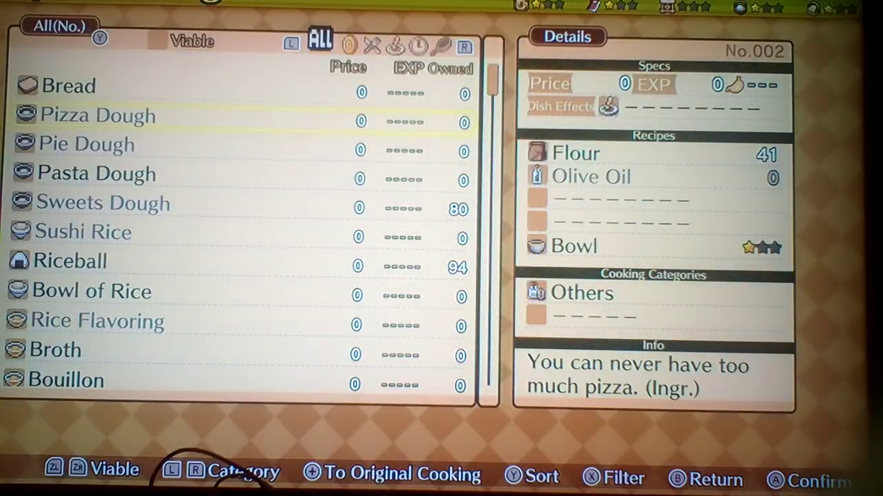
key(Down)
key(Down)
key(Down)
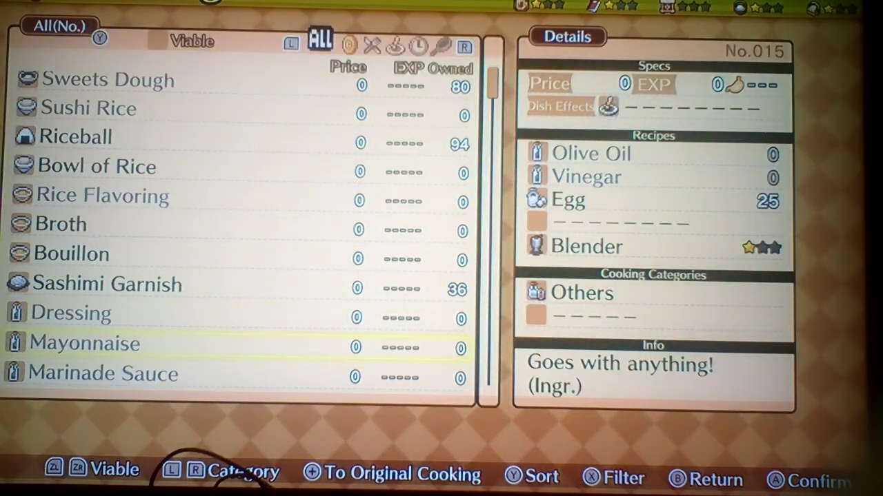
key(Up)
key(Up)
key(Up)
key(Up)
key(Up)
key(Up)
key(Up)
key(Up)
key(Up)
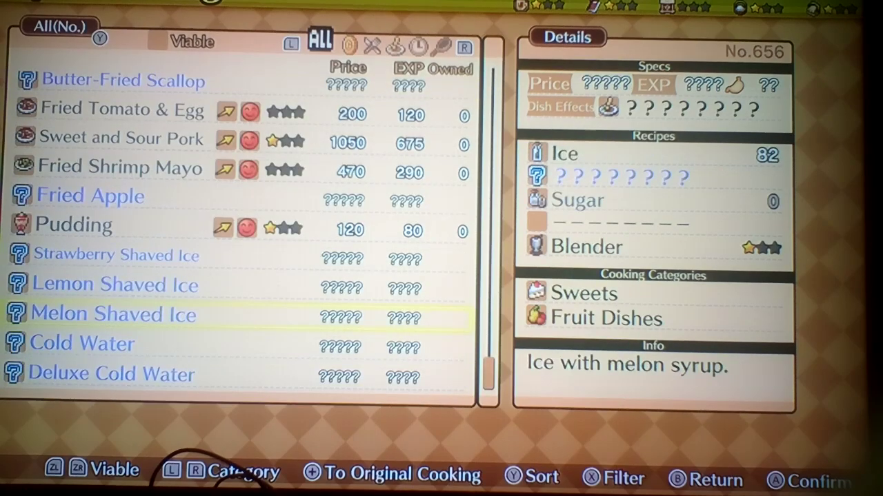
key(Up)
key(Up)
key(Up)
key(Up)
key(Up)
key(Up)
key(Up)
key(Up)
key(Up)
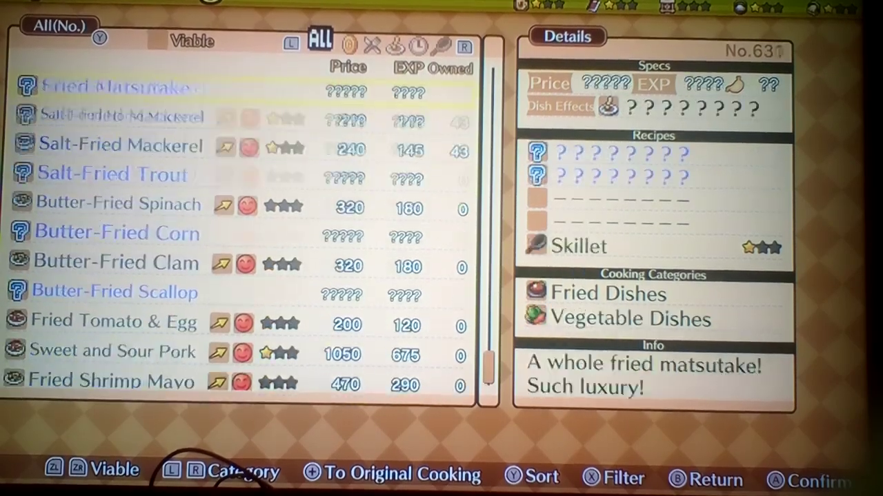
key(Up)
key(Up)
key(Up)
key(Up)
key(Down)
key(Down)
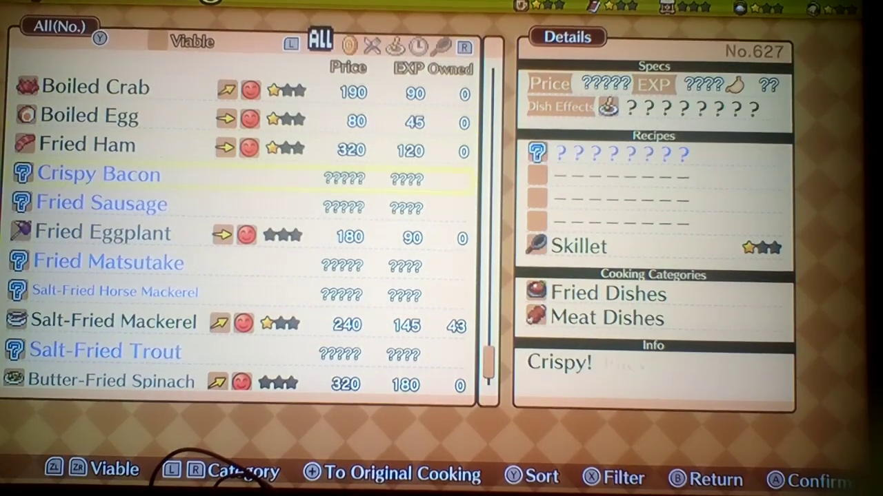
Step: Cook seven more Salt-Fried Mackerel, one Fried Ham and one more Boiled Corn
key(Return)
key(Return)
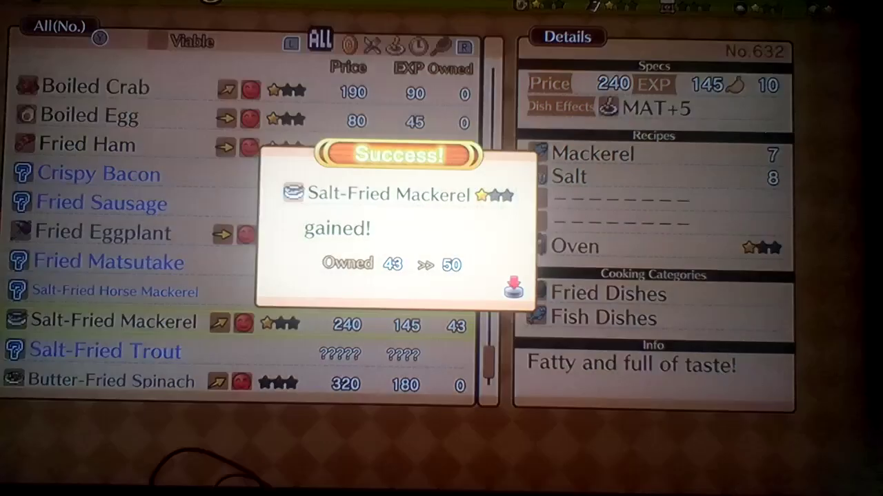
key(Return)
key(Up)
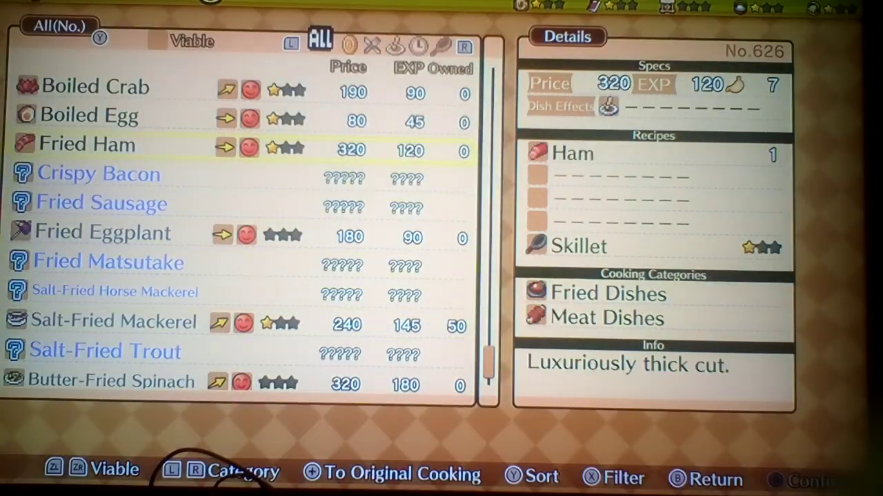
key(Return)
key(Return)
key(Return)
key(Up)
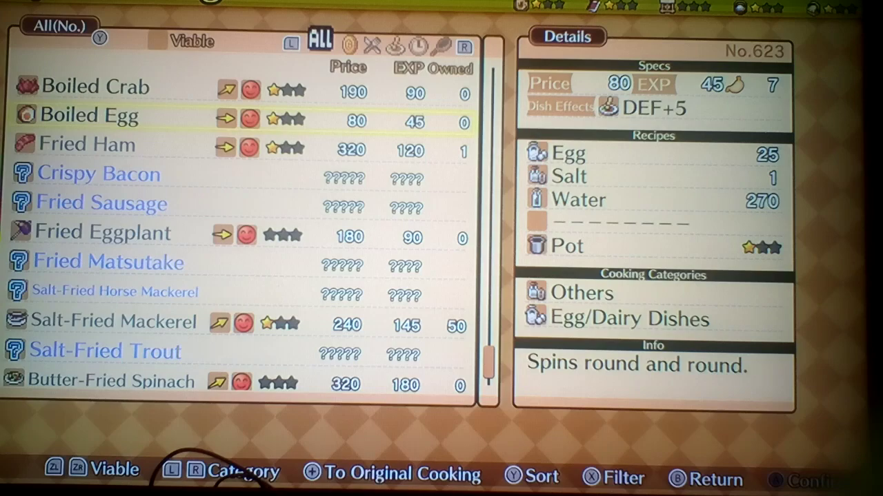
key(Up)
key(Return)
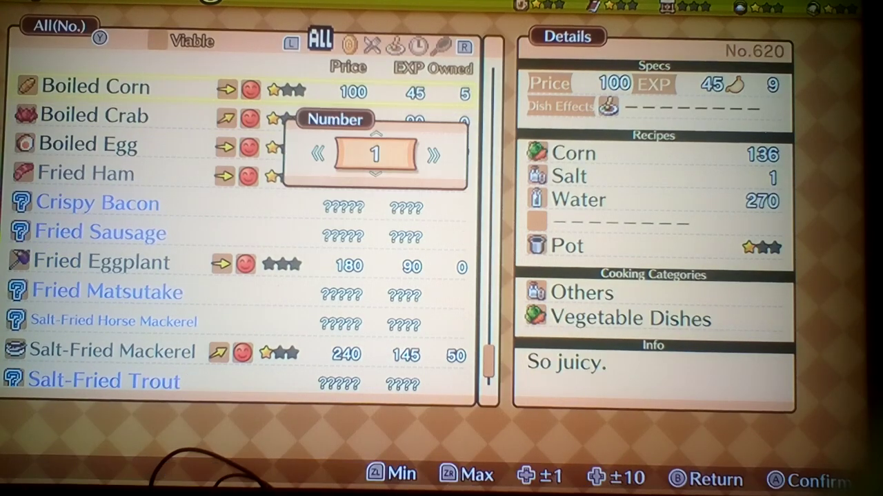
key(Return)
key(Return)
Step: Cook Spicy Octopus and 49 Bunny Apple
key(Up)
key(Up)
key(Up)
key(Up)
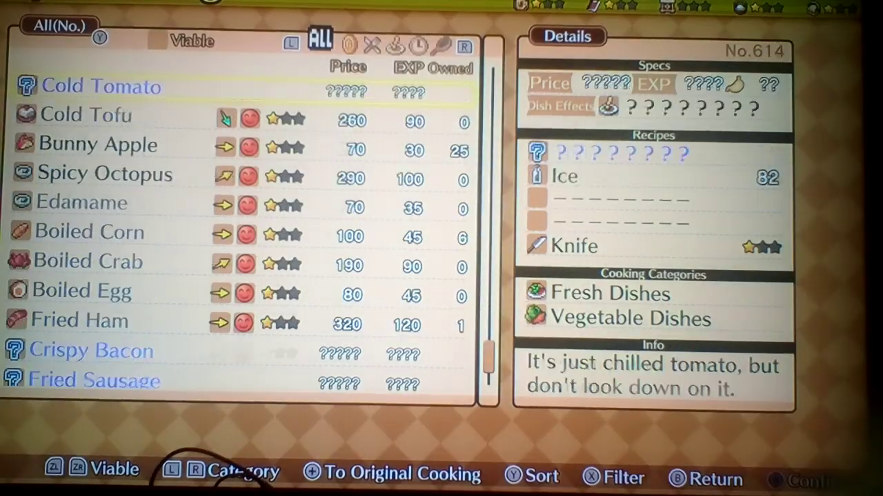
key(Up)
key(Up)
key(Down)
key(Down)
key(Down)
key(Down)
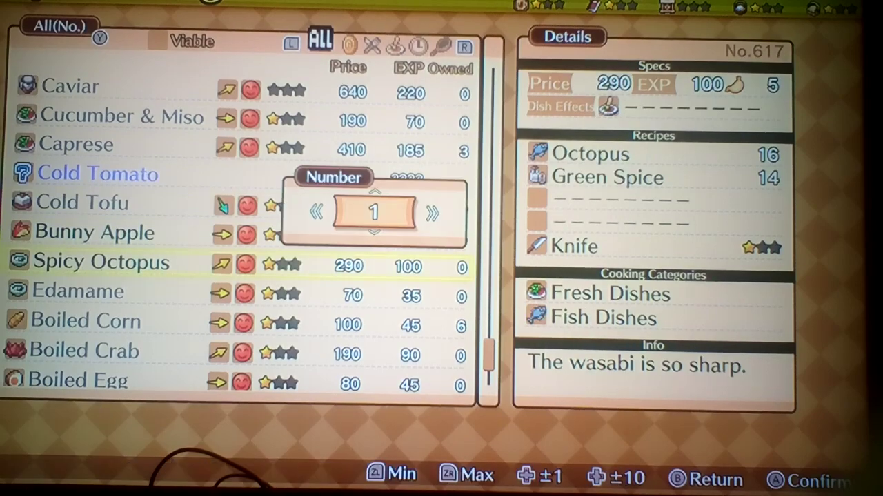
key(Return)
key(Return)
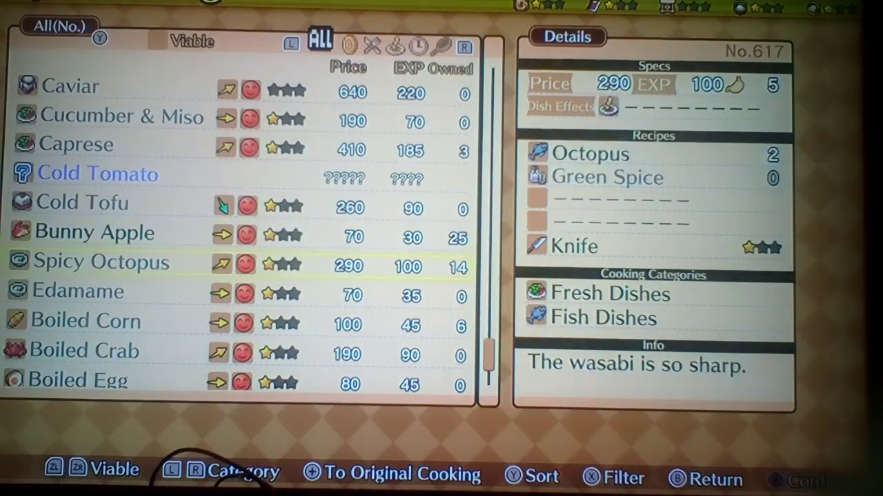
key(Up)
key(Return)
key(Return)
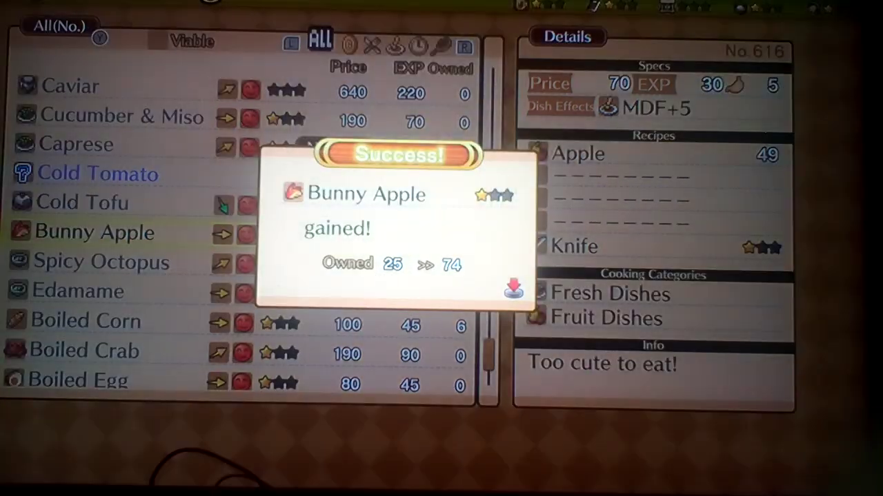
key(Return)
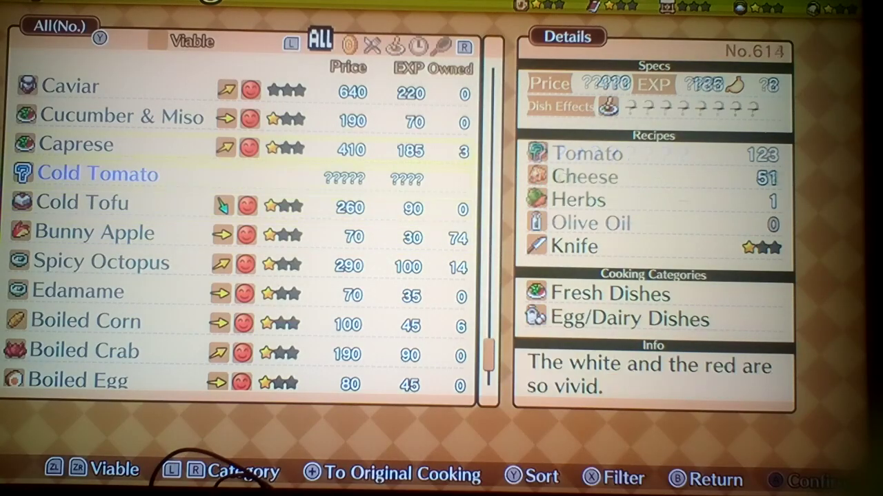
key(Up)
key(Up)
key(Up)
key(Up)
key(Up)
key(Up)
key(Up)
key(Up)
key(Up)
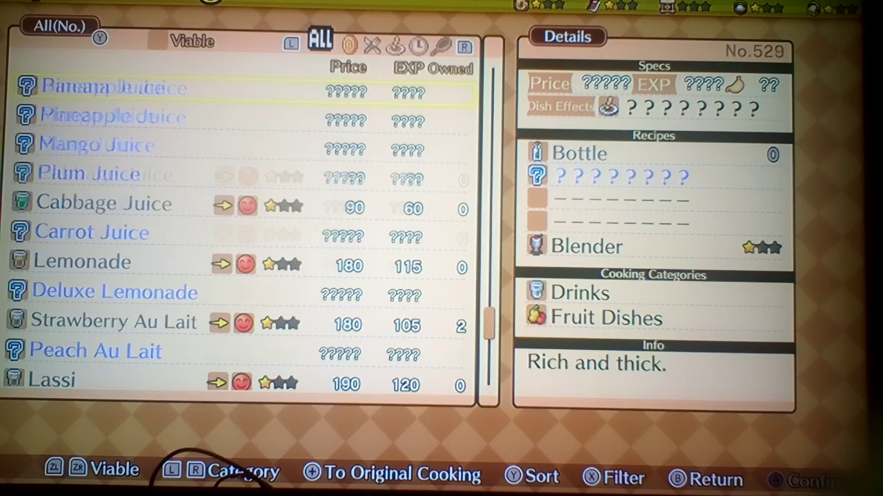
Step: Page back through the recipes, from fried dishes and salads to sandwiches
key(Up)
key(Up)
key(Up)
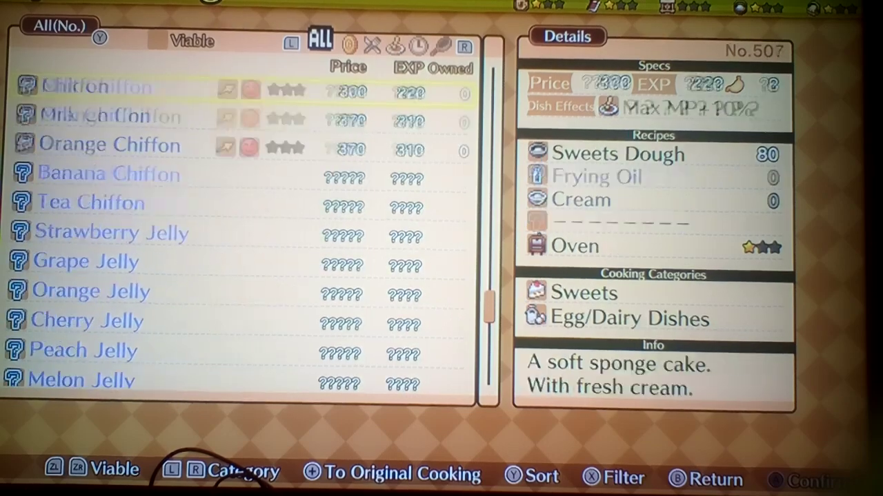
key(Up)
key(Up)
key(Up)
key(Up)
key(Up)
key(Up)
key(Up)
key(Up)
key(Up)
key(Up)
key(Up)
key(Up)
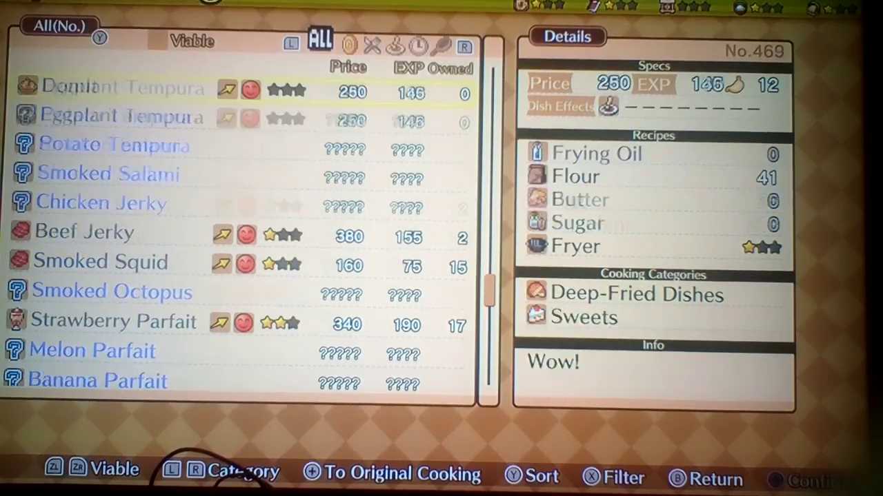
key(Up)
key(Up)
key(Up)
key(Up)
key(Up)
key(Up)
key(Up)
key(Up)
key(Up)
key(Up)
key(Up)
key(Up)
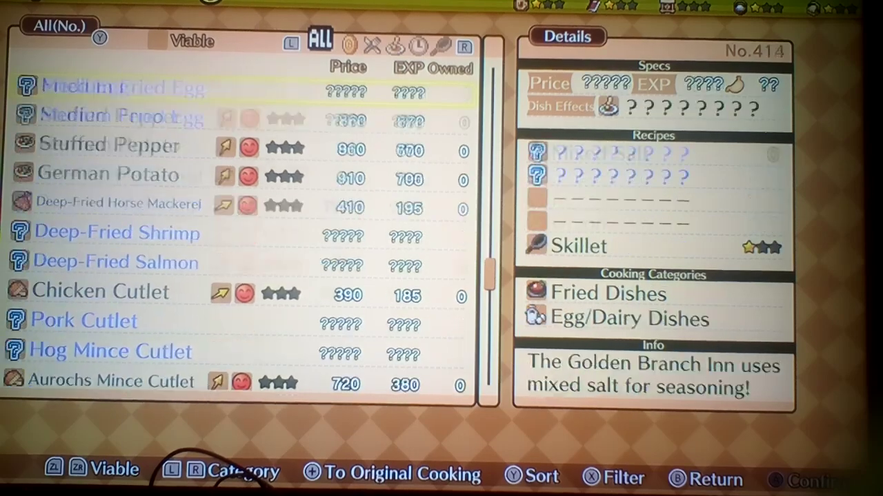
key(Up)
key(Up)
key(Up)
key(Up)
key(Up)
key(Up)
key(Up)
key(Up)
key(Up)
key(Up)
key(Up)
key(Up)
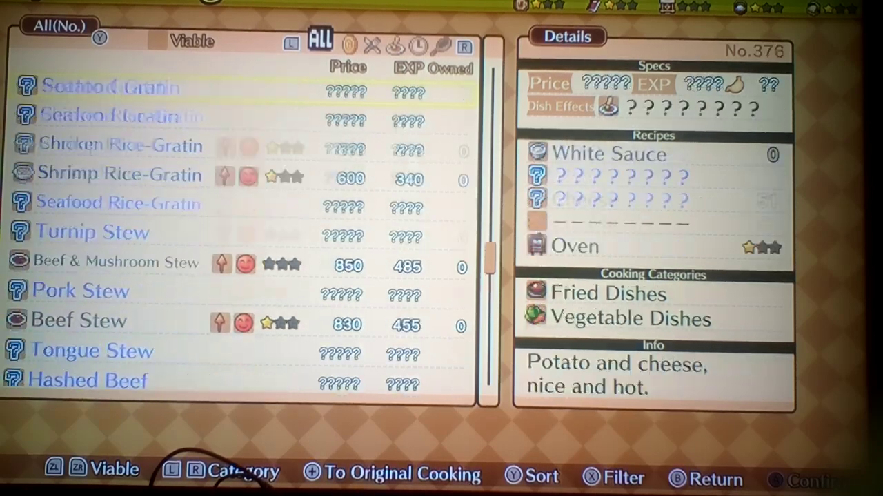
key(Up)
key(Up)
key(Up)
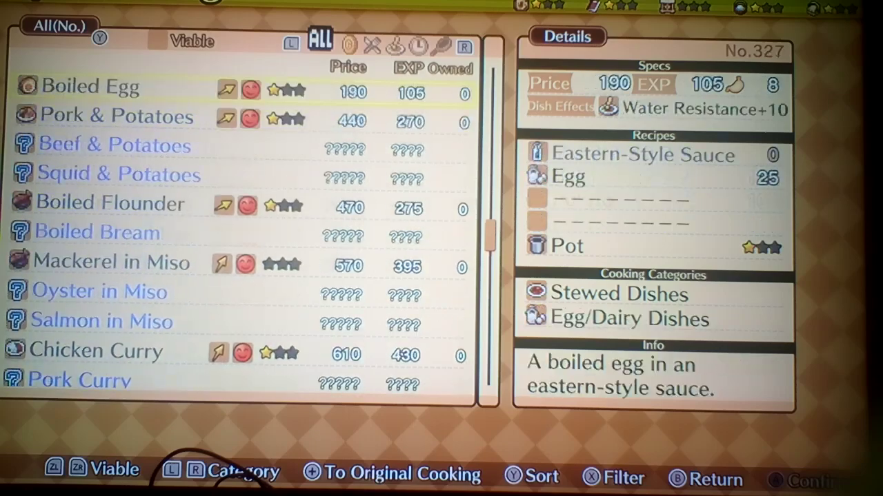
key(Up)
key(Up)
key(Up)
key(Up)
key(Up)
key(Up)
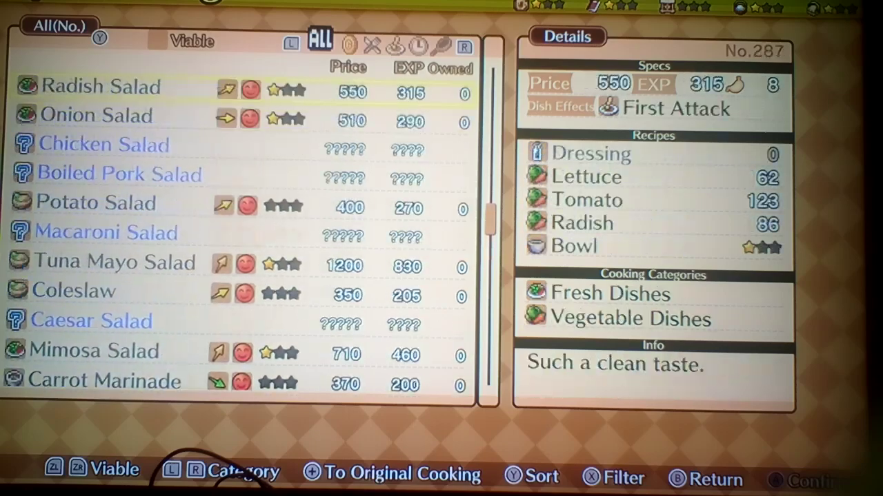
key(Up)
key(Up)
key(Up)
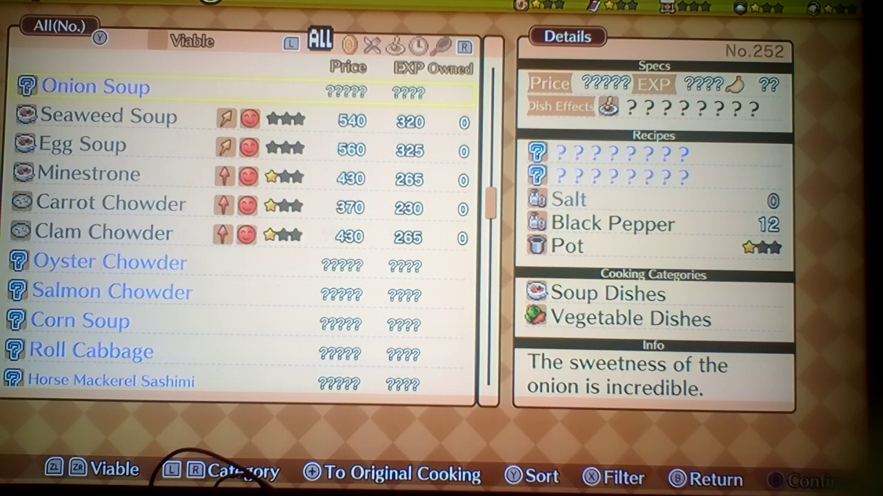
key(Up)
key(Up)
key(Up)
key(Up)
key(Up)
key(Up)
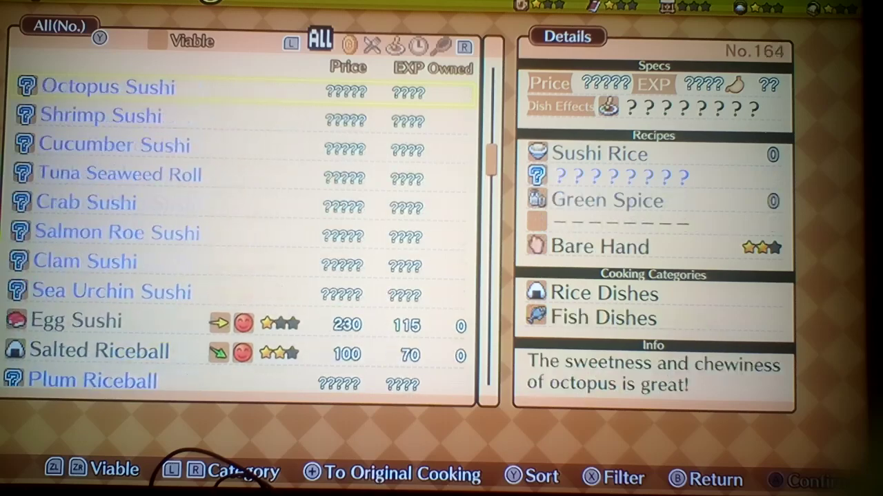
key(Up)
key(Up)
key(Up)
key(Up)
key(Up)
key(Up)
key(Up)
key(Up)
key(Up)
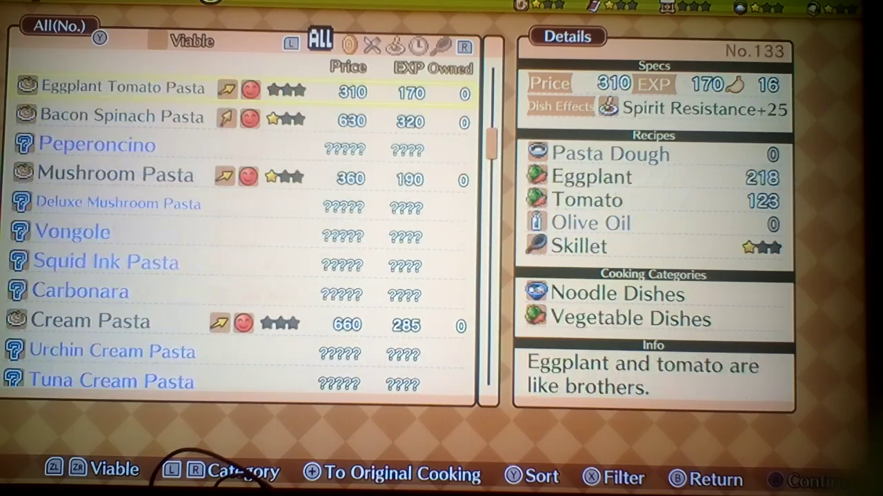
key(Up)
key(Up)
key(Up)
key(Up)
key(Up)
key(Up)
key(Up)
key(Up)
key(Up)
key(Up)
key(Up)
key(Up)
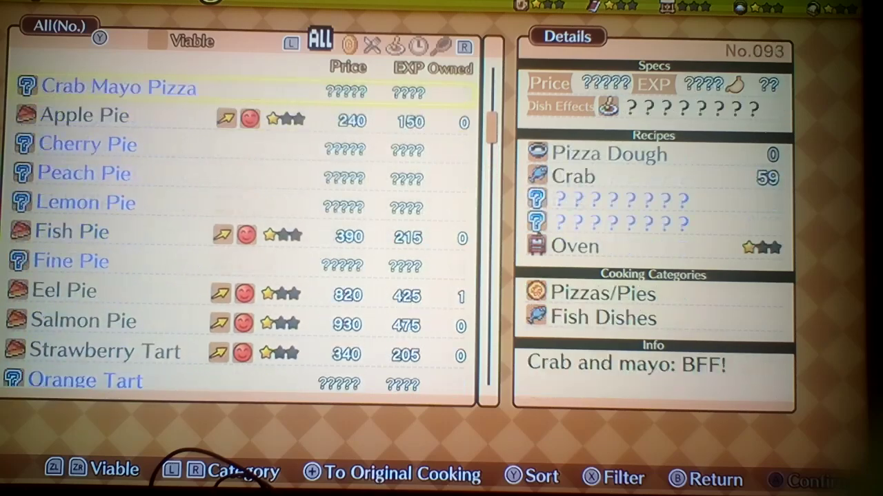
key(Up)
key(Up)
key(Up)
key(Up)
key(Up)
key(Up)
key(Up)
key(Up)
key(Up)
key(Up)
key(Up)
key(Up)
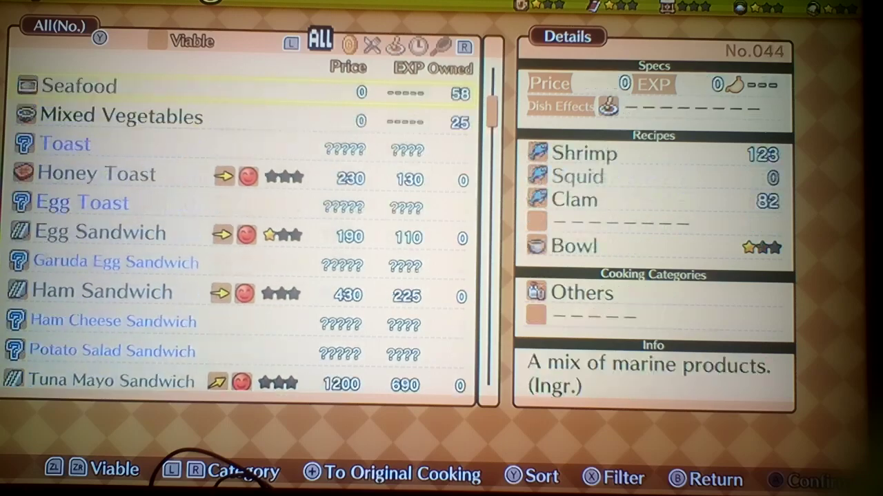
key(Up)
key(Up)
key(Up)
Step: Leave the cooking menu and talk to Romano at the counter to reach Dish Register
key(Escape)
key(Escape)
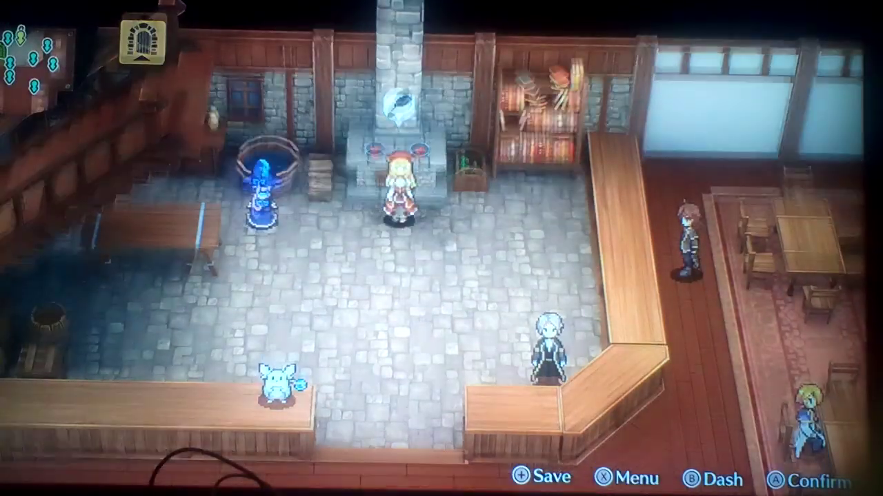
key(Down)
key(Down)
key(Up)
key(Return)
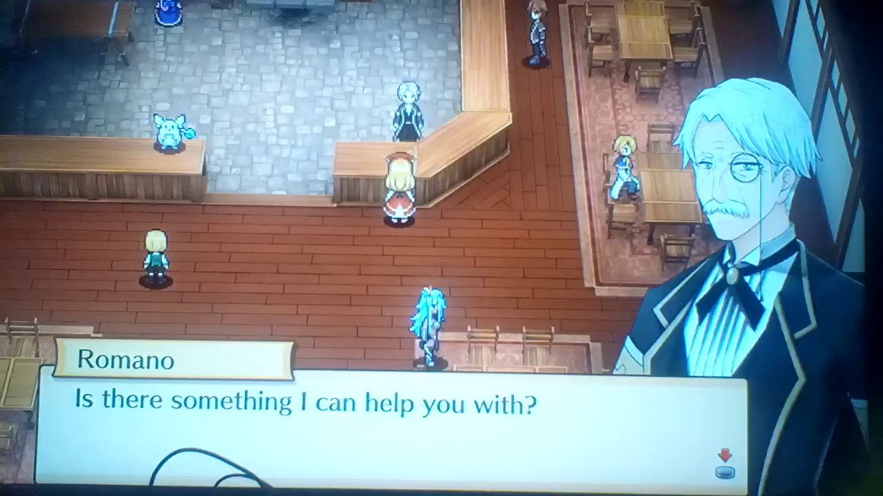
key(Return)
key(Return)
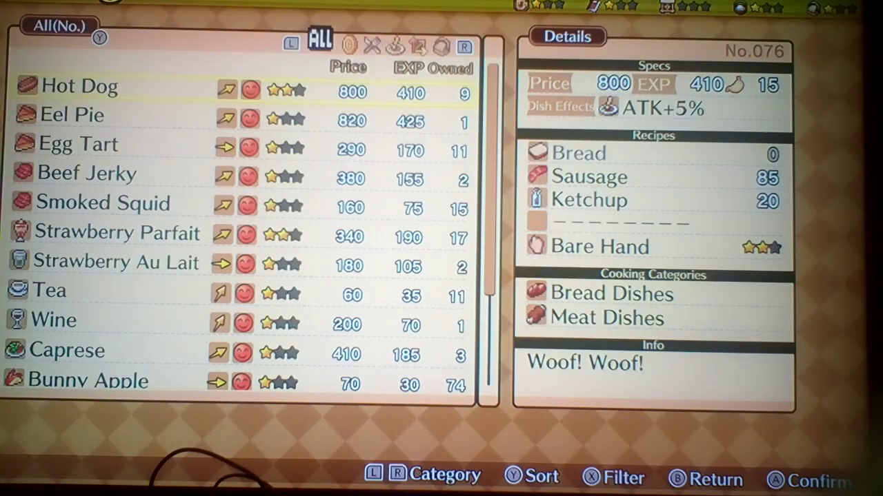
Step: Browse the dishes available to sell, down to Salt-Fried Mackerel
key(Down)
key(Down)
key(Down)
key(Down)
key(Down)
key(Down)
key(Down)
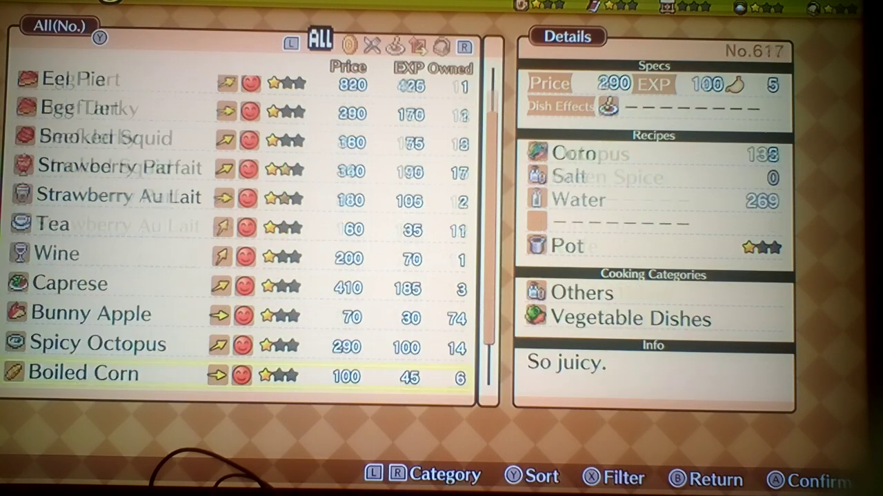
key(Up)
key(Up)
key(Up)
key(Down)
key(Down)
key(Down)
key(Down)
key(Down)
key(Down)
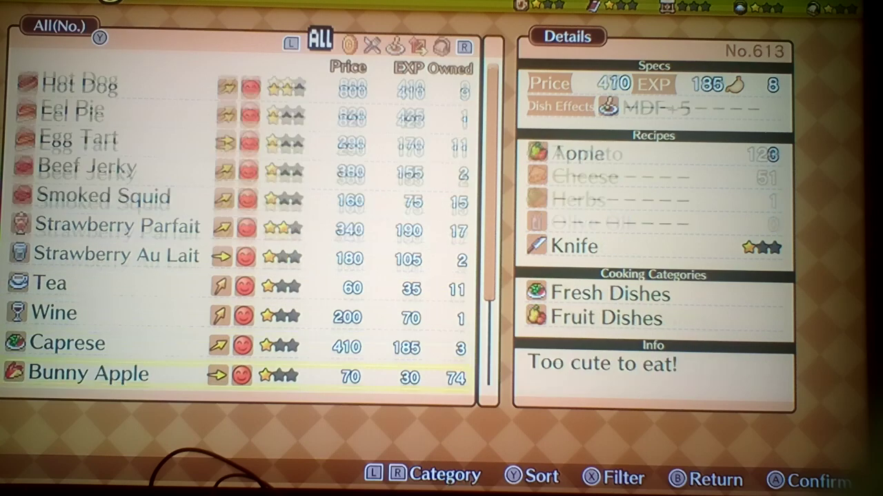
key(Down)
key(Down)
key(Down)
key(Down)
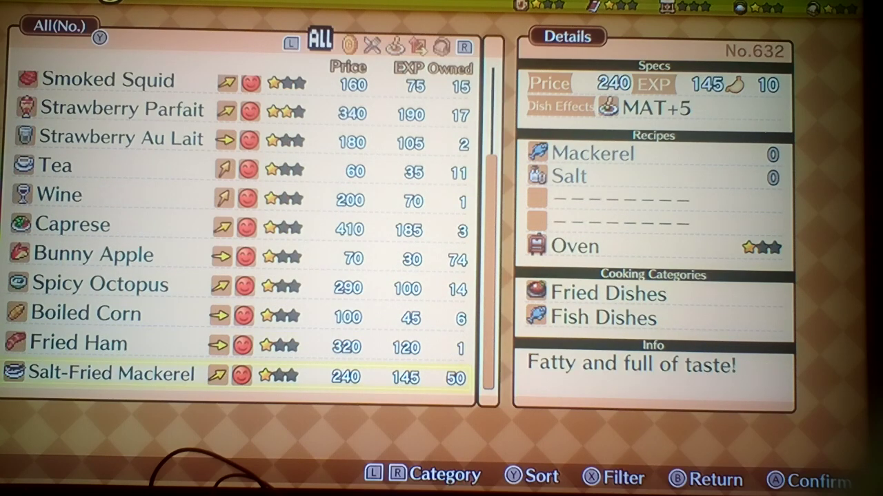
key(Up)
key(Up)
key(Up)
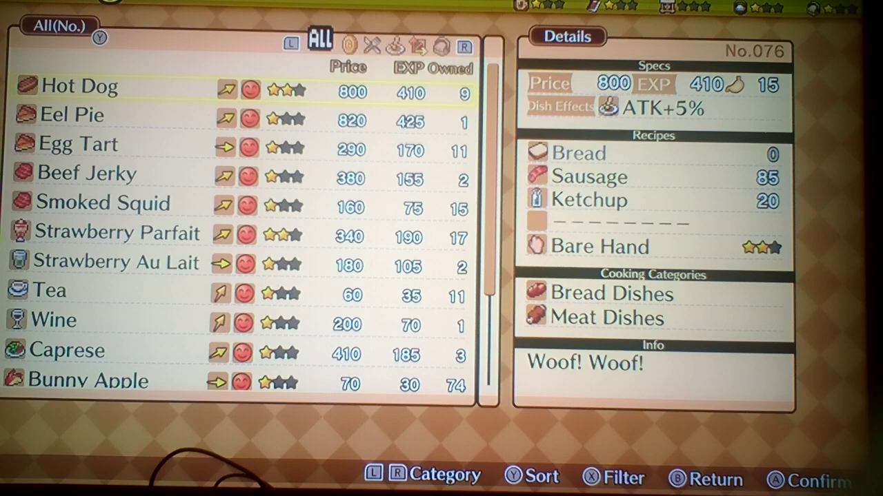
key(Down)
key(Down)
key(Down)
key(Down)
key(Down)
key(Down)
key(Up)
key(Up)
key(Up)
key(Down)
key(Down)
key(Down)
key(Down)
key(Down)
key(Down)
key(Down)
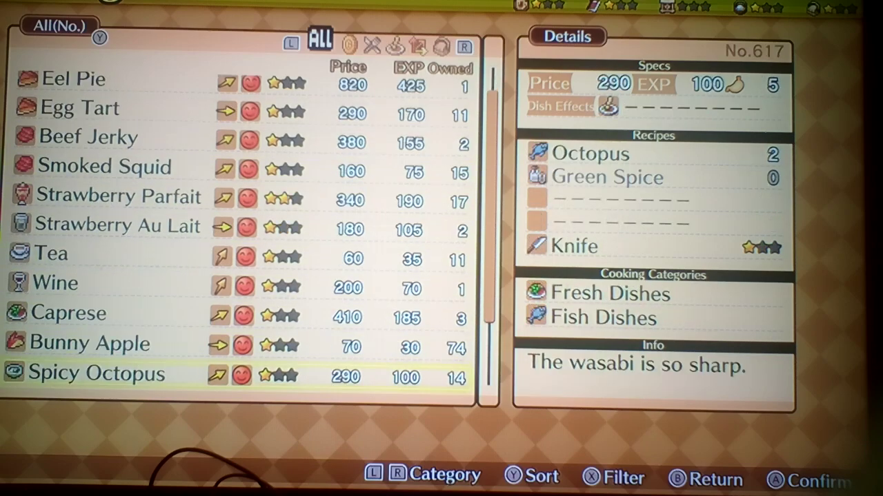
key(Down)
key(Down)
key(Down)
key(Down)
Step: Close and reopen the dish register, then exit the dish list without registering anything
key(Escape)
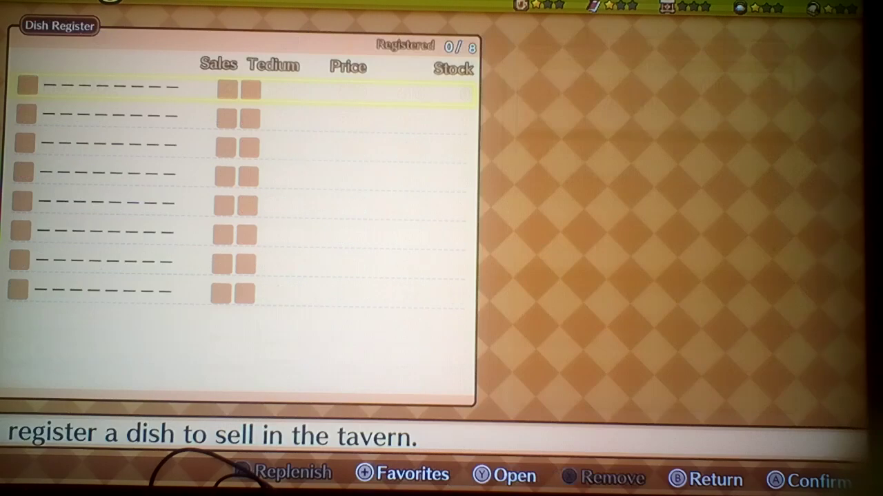
key(Escape)
key(Return)
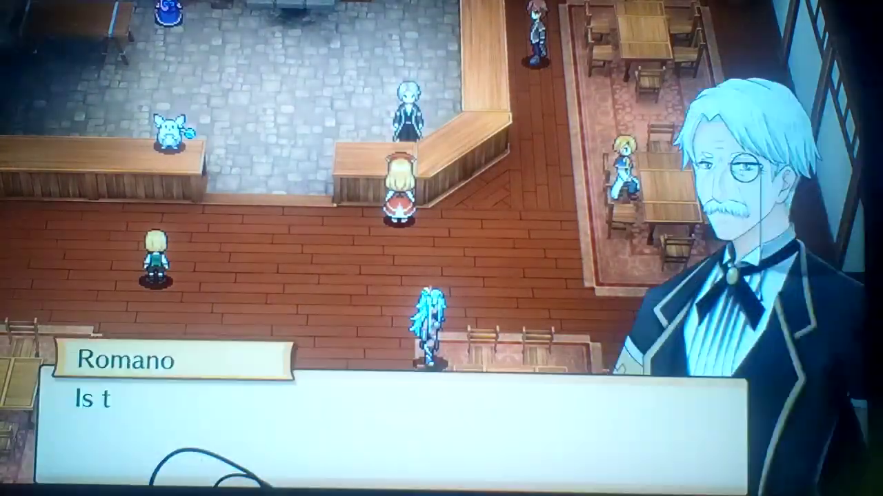
key(Return)
key(Return)
key(Escape)
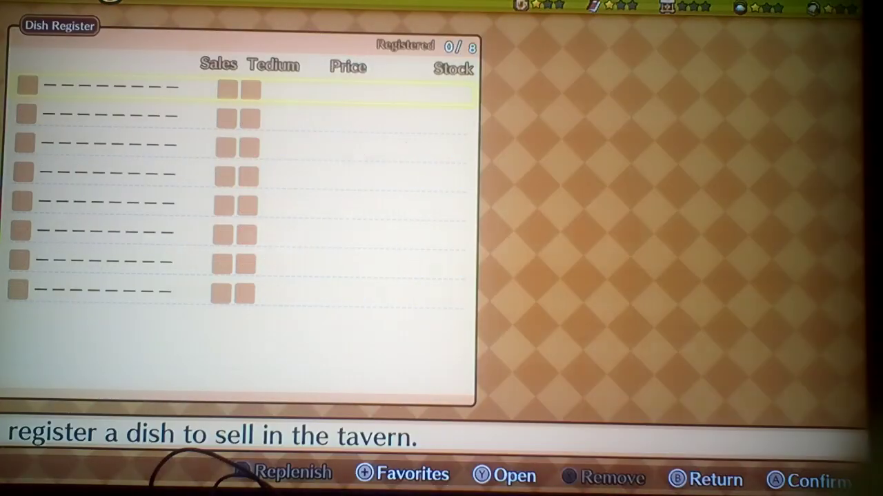
Step: Agree to open the tavern and close the harvest results
key(y)
key(Right)
key(Return)
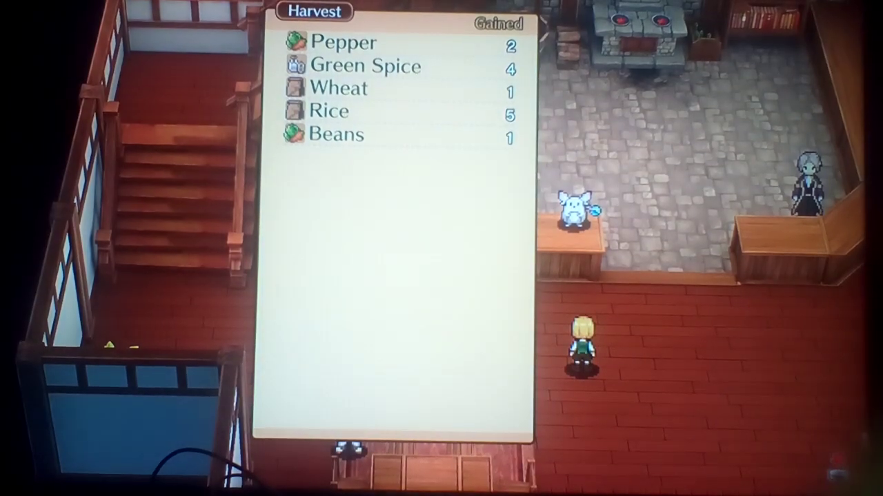
key(Return)
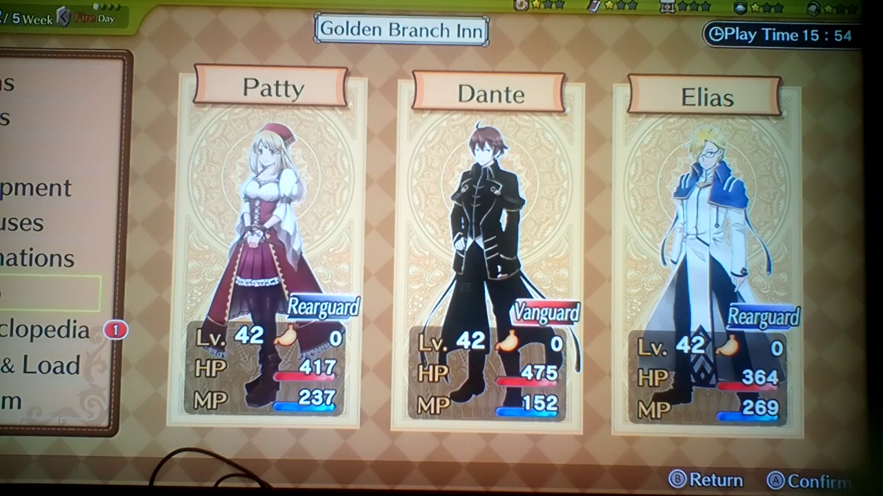
Step: Claim the Deluxe Net reward for the Farm Harvests trophy
key(Return)
key(Down)
key(Return)
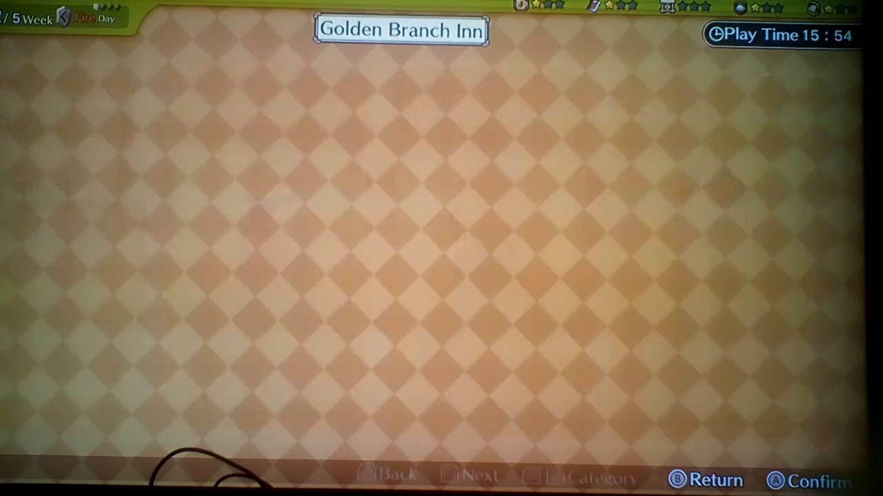
key(Right)
key(Right)
key(Right)
key(Right)
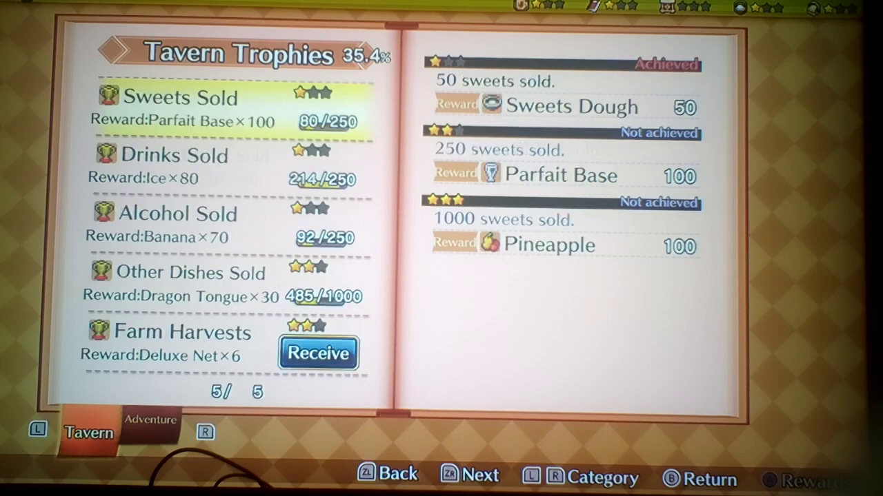
key(Up)
key(Return)
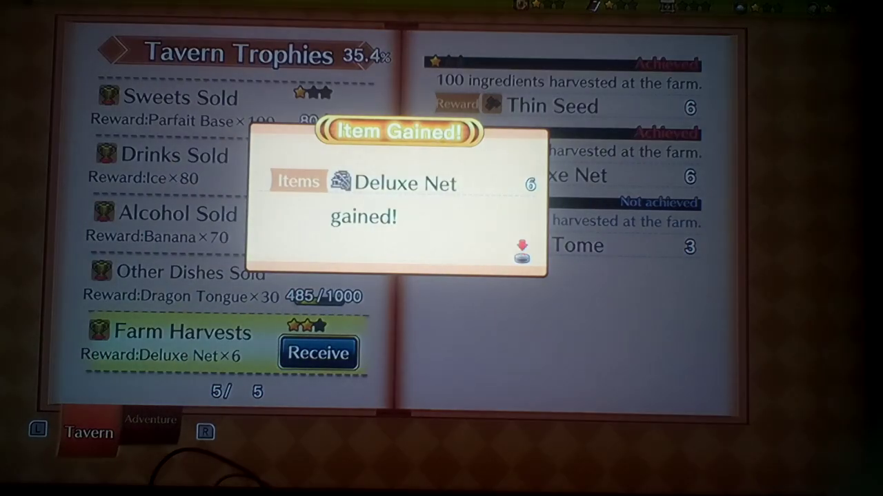
key(Return)
Step: Review the Alcohol Sold trophy goals, then exit the trophies screen and party overview
key(Up)
key(Up)
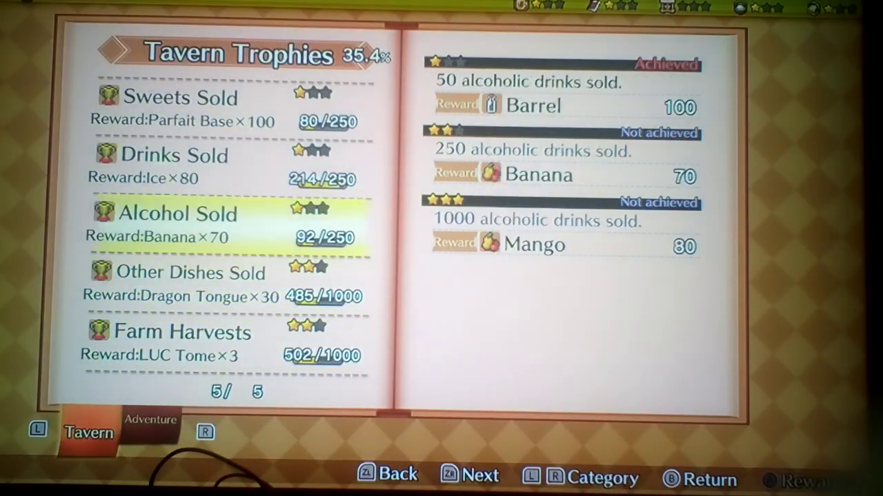
key(Down)
key(Down)
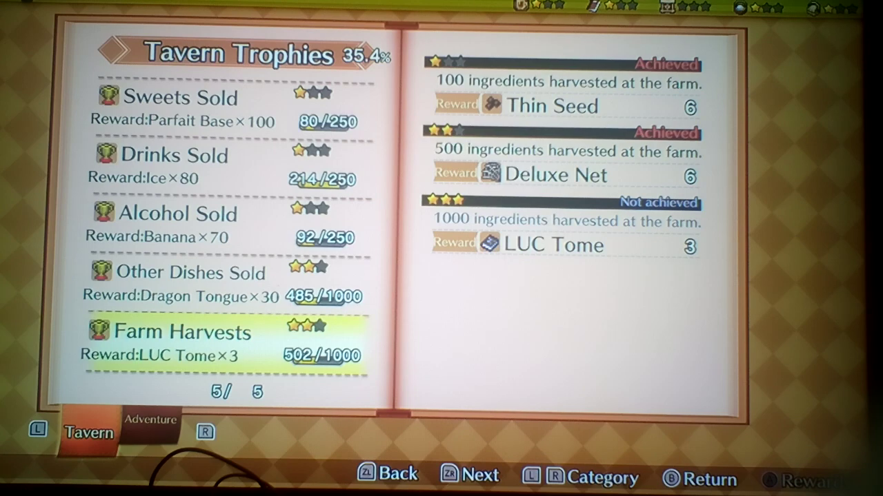
key(Escape)
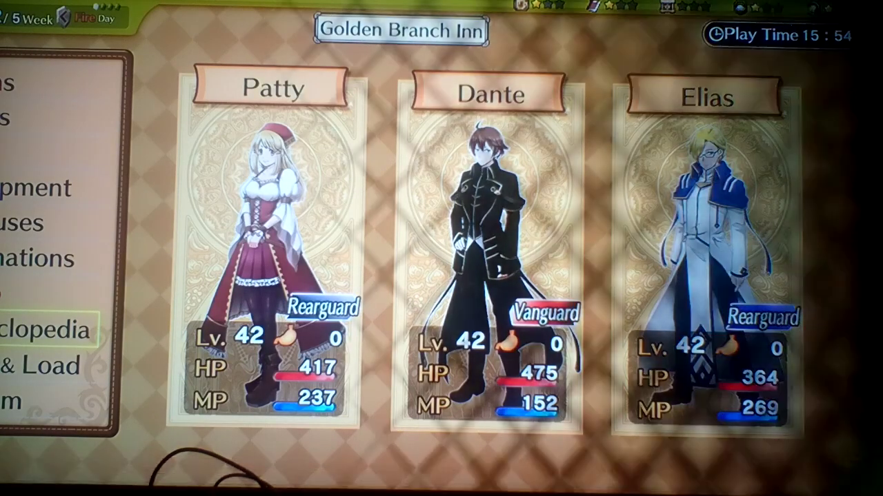
key(Escape)
Step: Walk from the inn past the well into the village shop and open its buy list
key(Down)
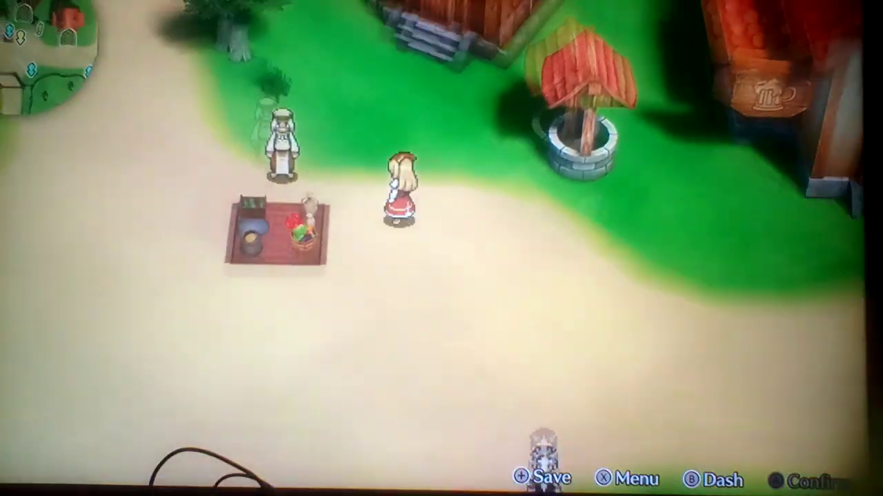
key(Up)
key(Left)
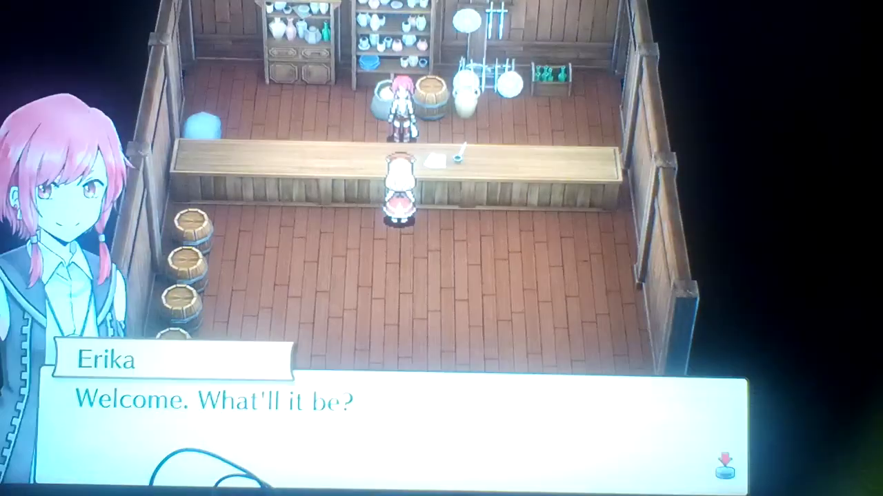
key(Return)
key(Return)
Step: Browse the shop's item stock down to Paralysis Powder at the end
key(Down)
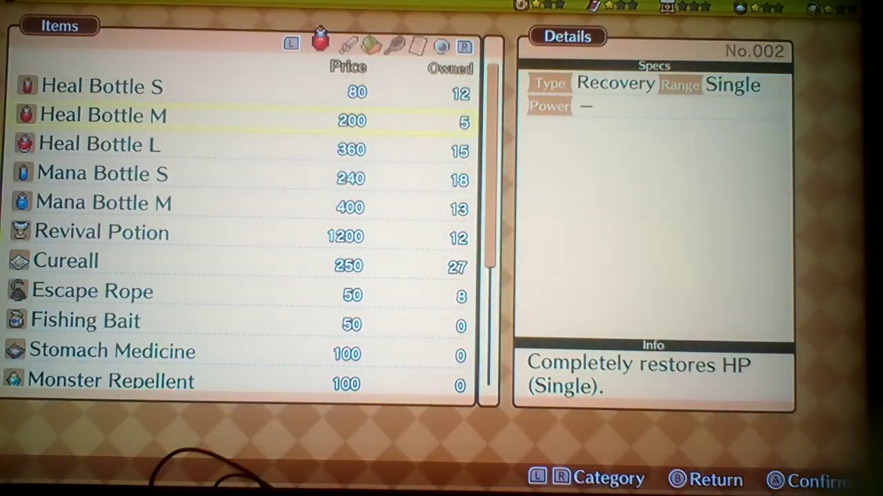
key(Down)
key(Down)
key(Down)
key(Down)
key(Down)
key(Down)
key(Down)
key(Down)
key(Down)
key(Down)
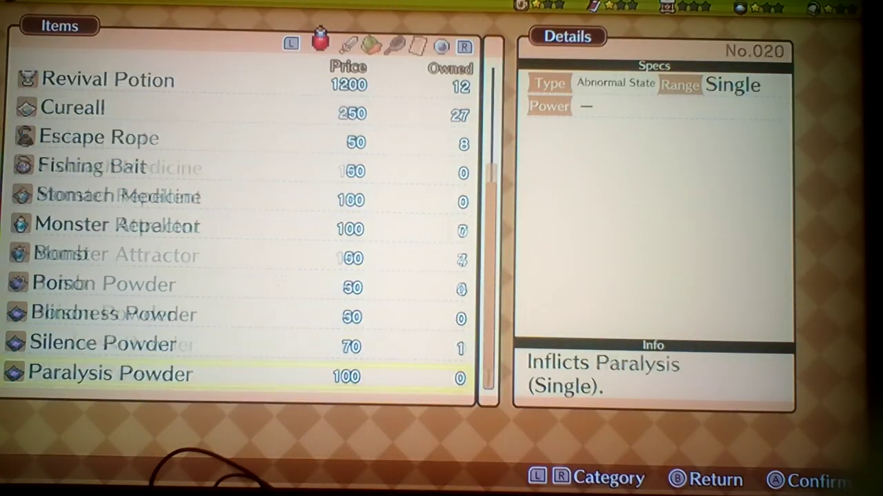
key(Down)
key(Down)
key(Down)
key(Up)
key(Up)
key(Up)
key(Up)
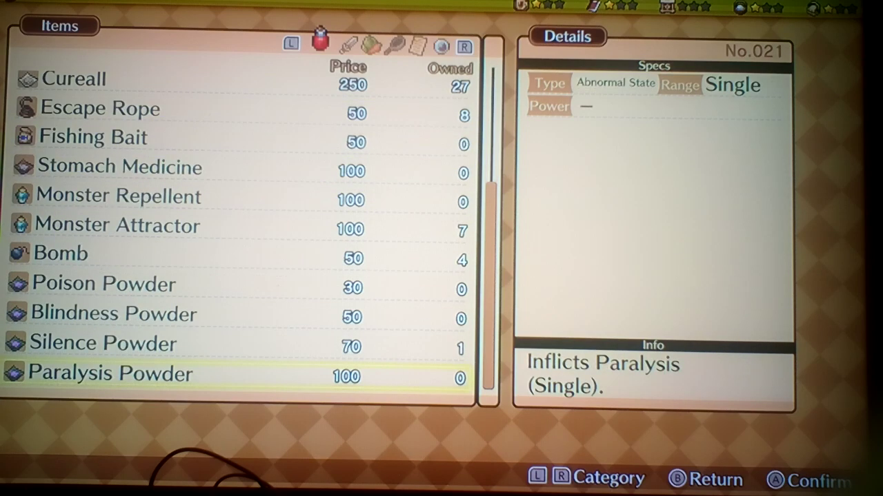
Step: Browse the equipment stock, starting from the Fruit Knife
key(r)
key(Up)
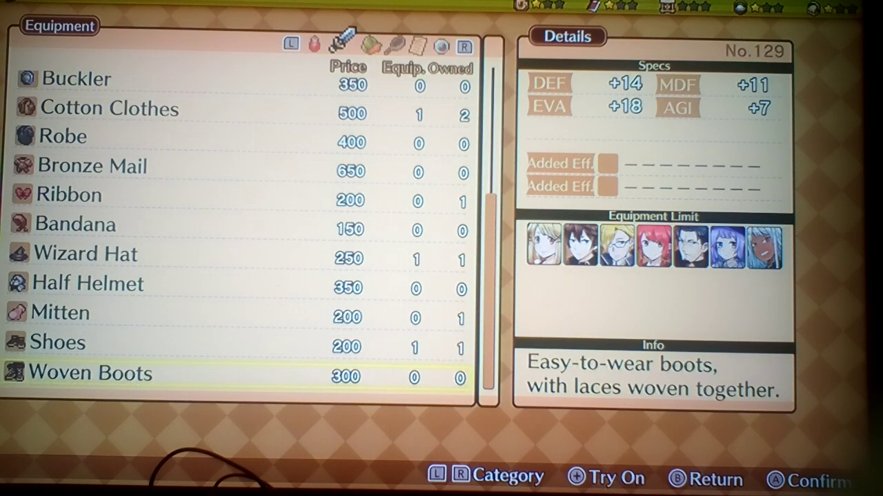
key(Down)
key(Down)
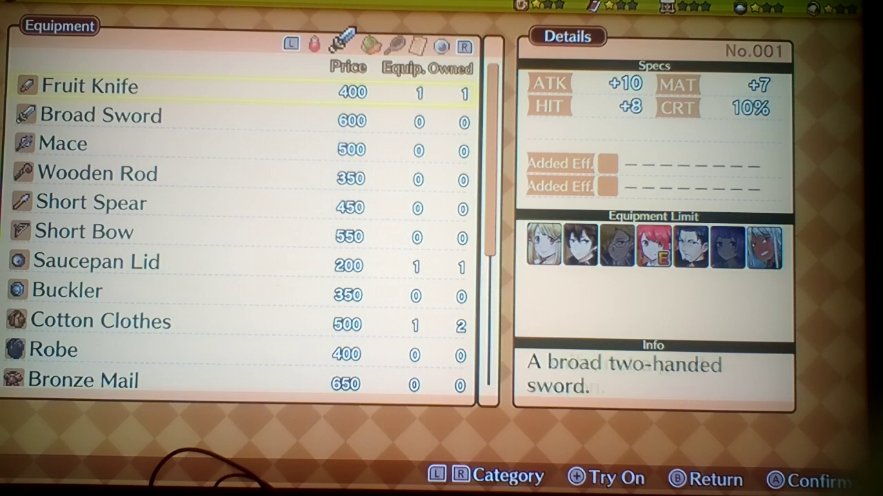
key(Down)
key(Down)
key(Down)
key(Down)
key(Down)
key(Down)
key(Down)
key(Down)
key(Down)
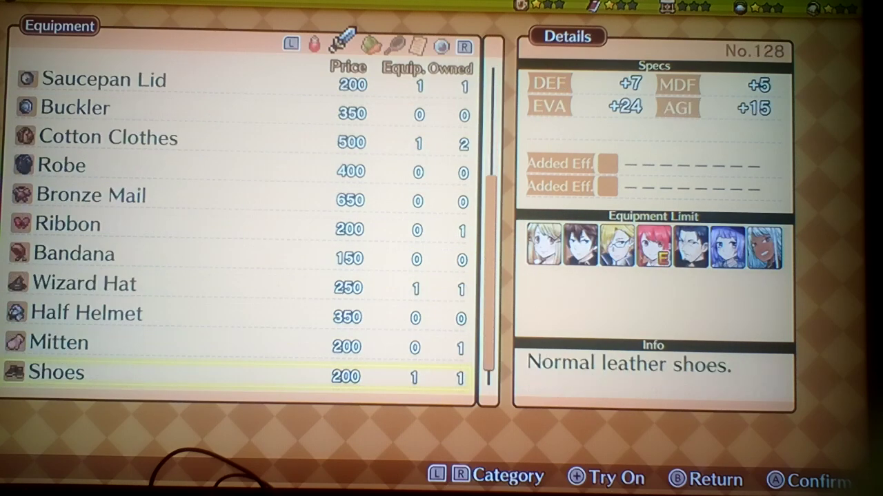
key(Down)
key(Down)
key(Down)
Step: Browse the ingredient stock: Barrel, Tea Leaves, Onion, Strawberry, Grape, Orange, Garuda Meat, Chestnut
key(r)
key(Up)
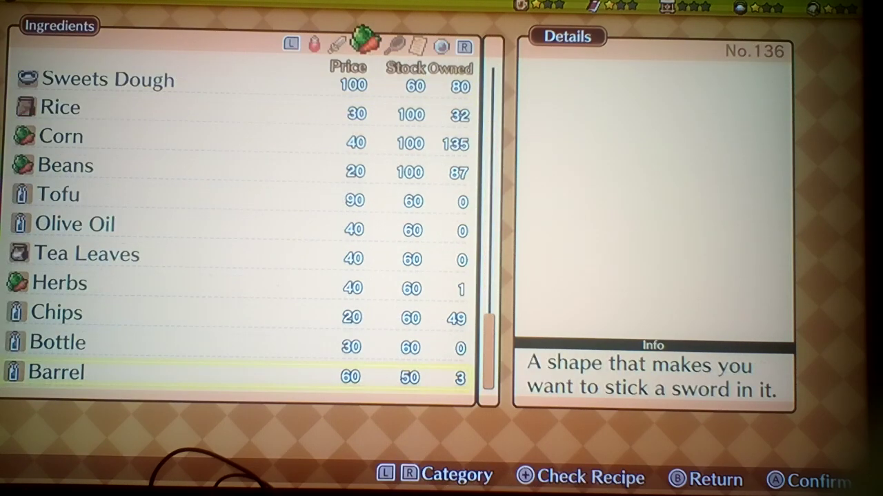
key(Up)
key(Up)
key(Up)
key(Up)
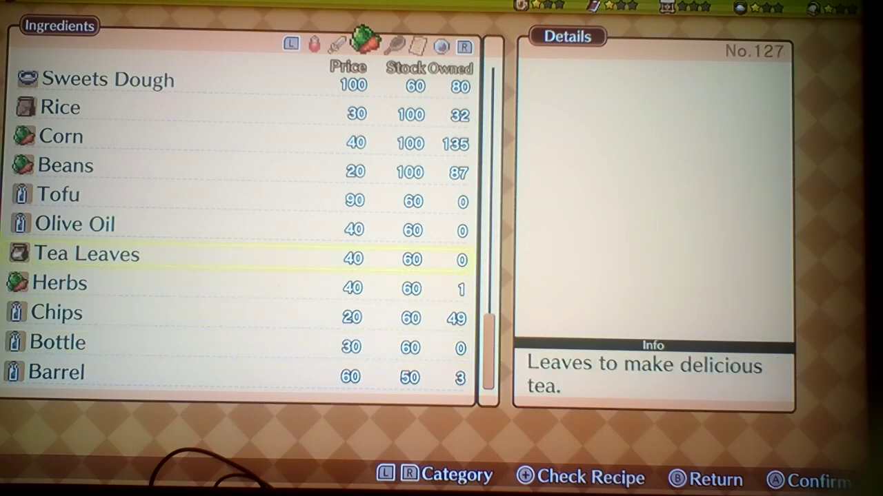
key(Down)
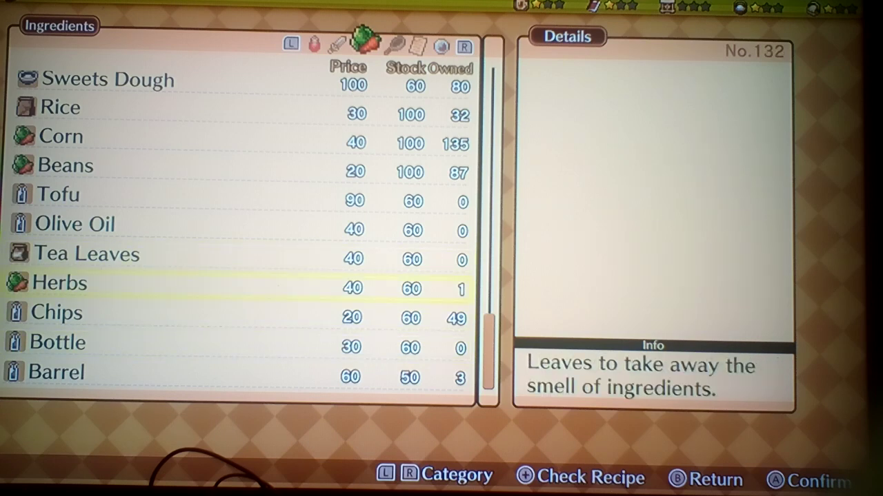
key(Down)
key(Down)
key(Down)
key(Down)
key(Down)
key(Down)
key(Down)
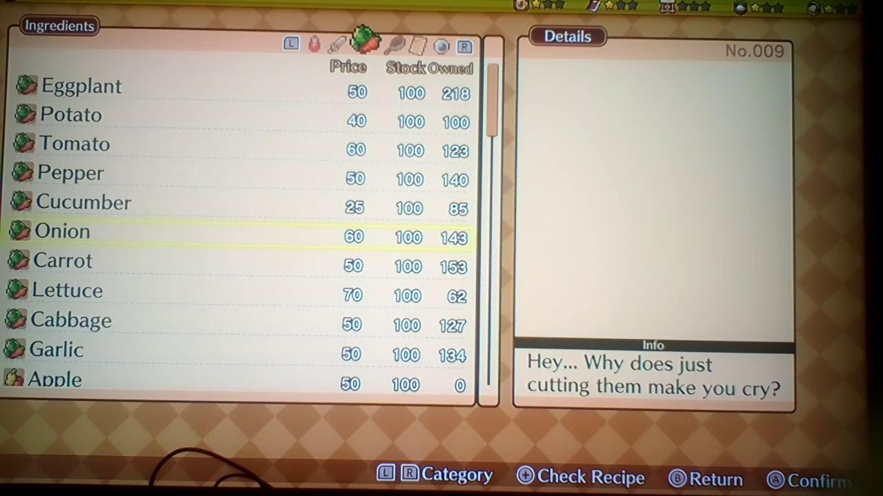
key(Down)
key(Down)
key(Down)
key(Down)
key(Down)
key(Down)
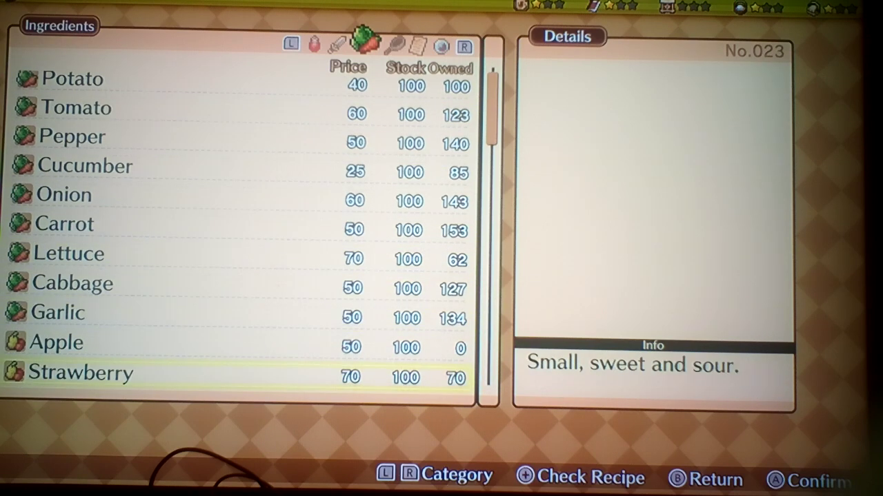
key(Down)
key(Down)
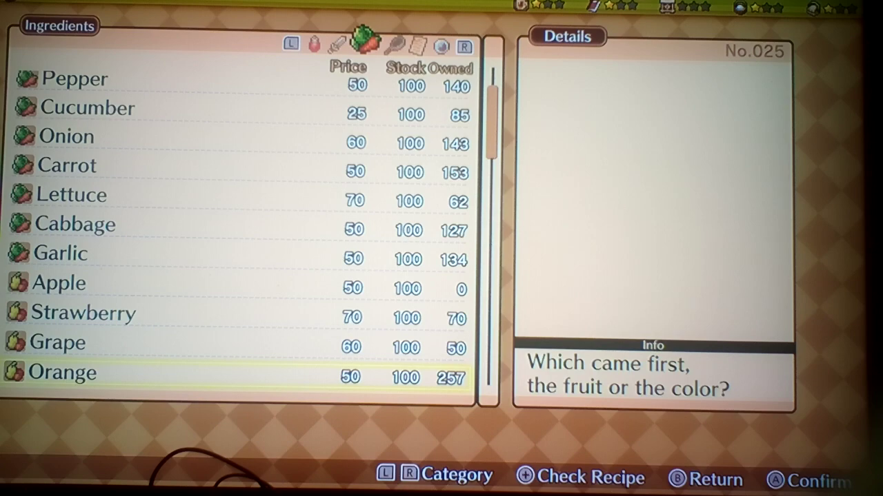
key(Down)
key(Down)
key(Down)
key(Down)
key(Up)
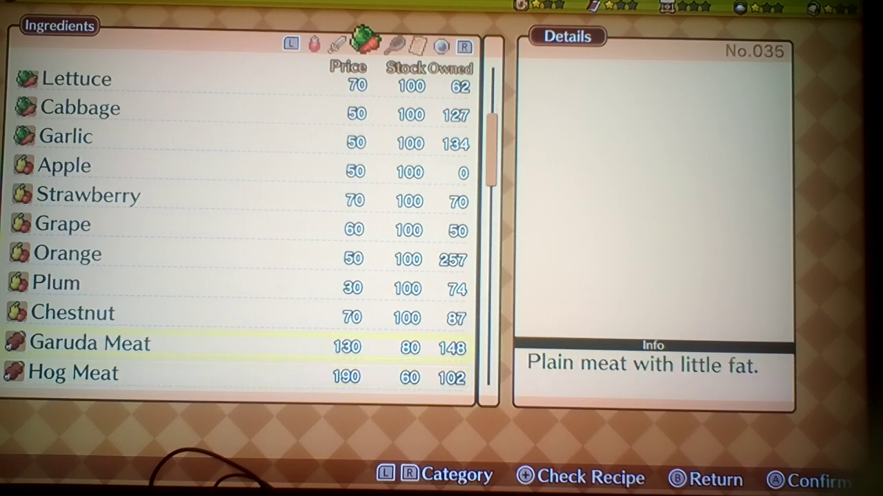
key(Up)
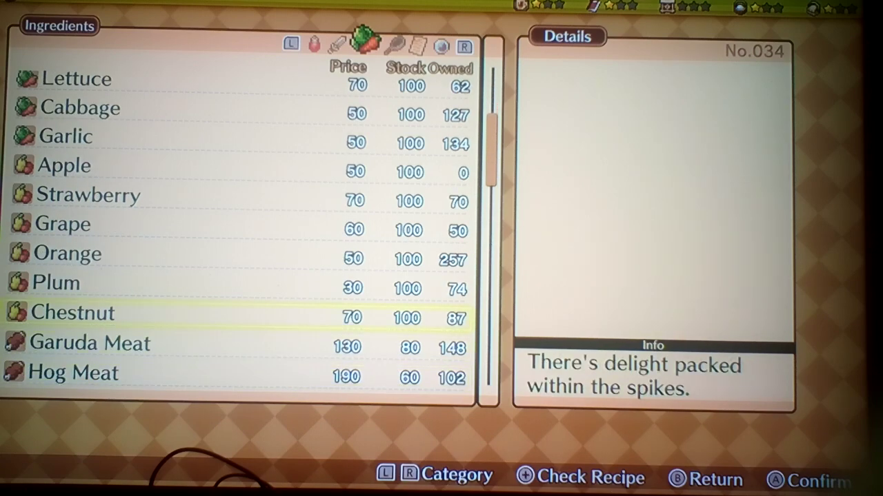
Step: Leave the buy list and open the sell list on the Ingredients tab
key(Escape)
key(Down)
key(Return)
key(Up)
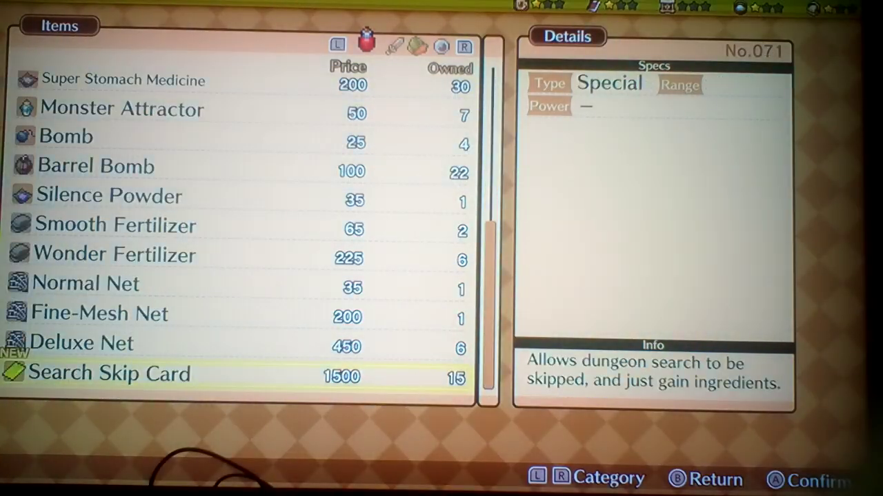
key(r)
key(r)
key(Up)
key(Up)
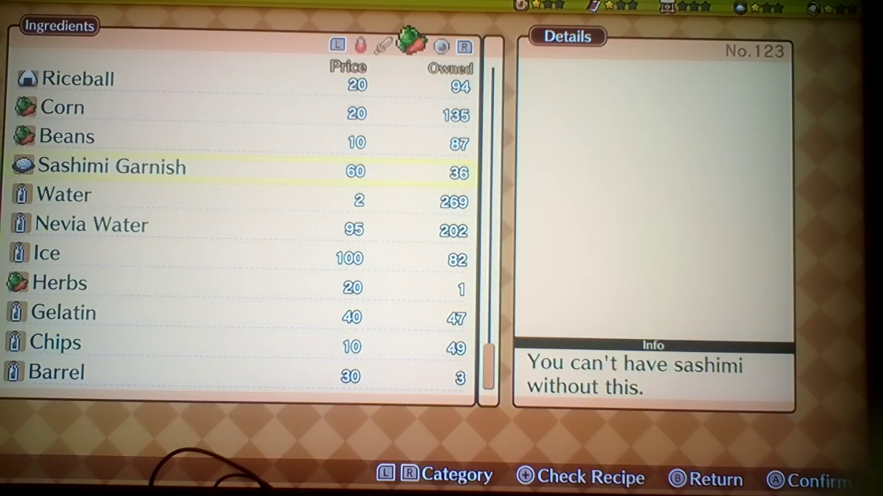
Step: Scroll up past Wheat to the spices and sell the Honey
key(Up)
key(Up)
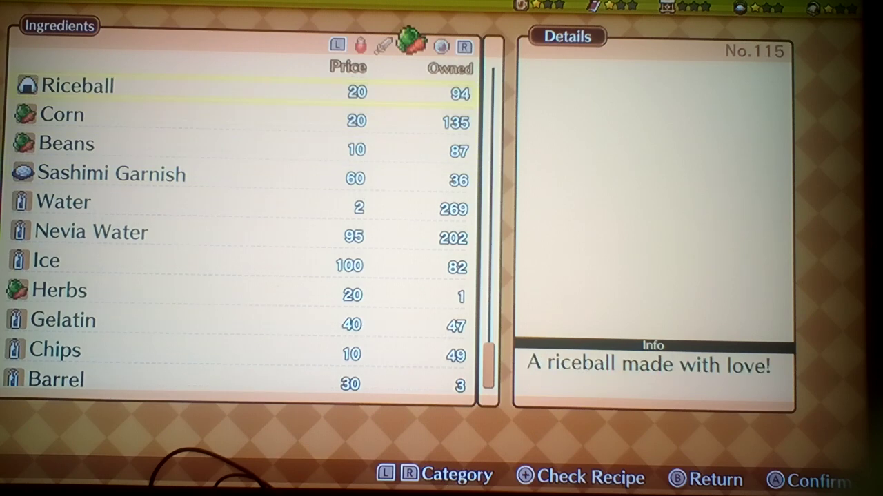
key(Up)
key(Up)
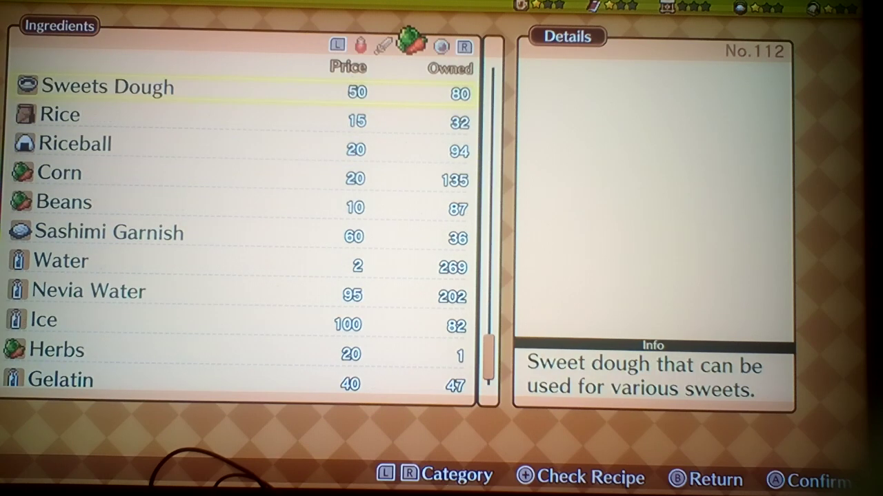
key(Up)
key(Up)
key(Up)
key(Up)
key(Up)
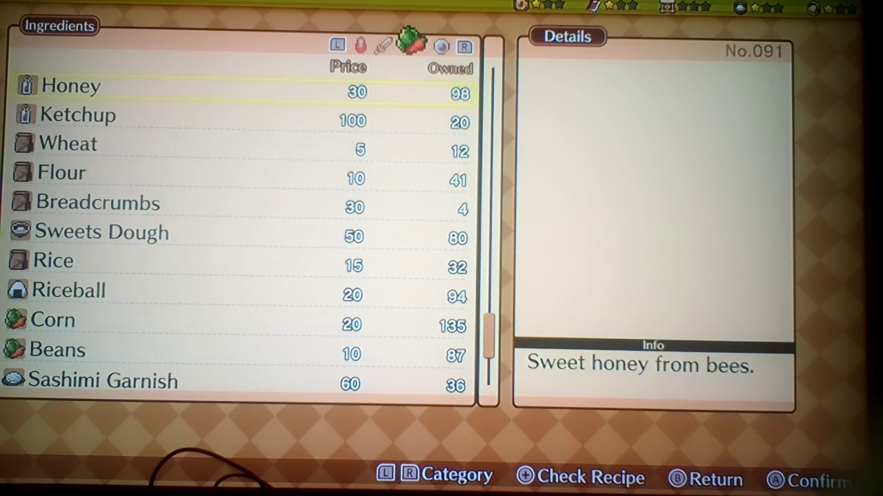
key(Up)
key(Up)
key(Up)
key(Up)
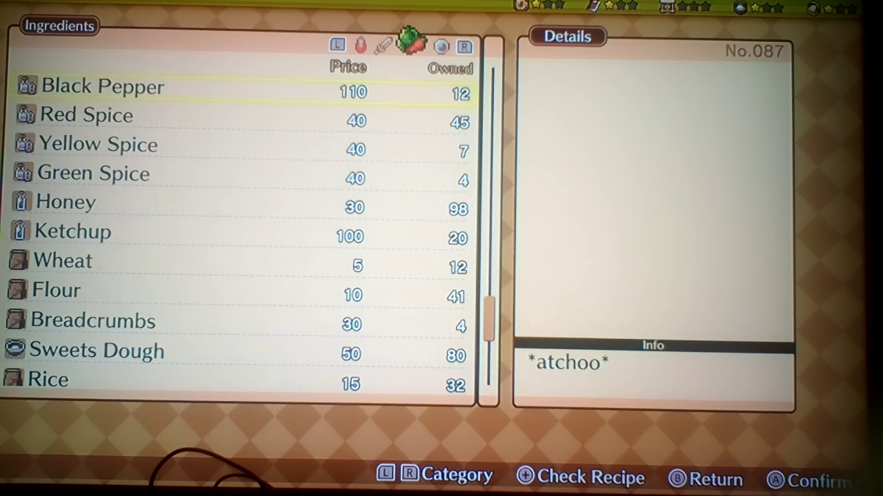
key(Up)
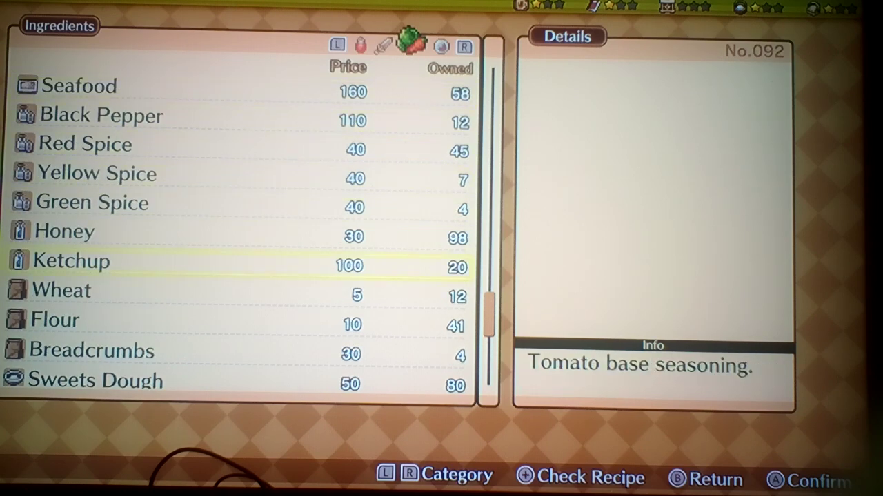
key(Return)
key(Right)
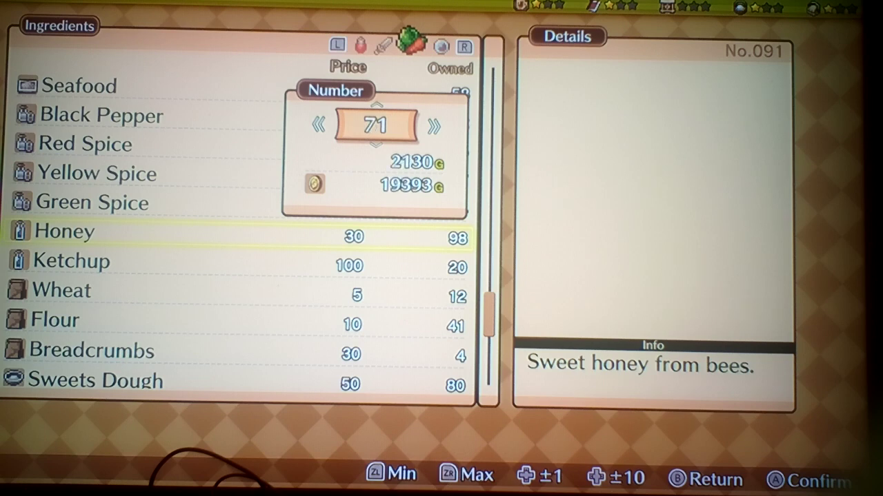
key(Return)
Step: Sell the Marine Grass from the seaweed ingredients
key(Up)
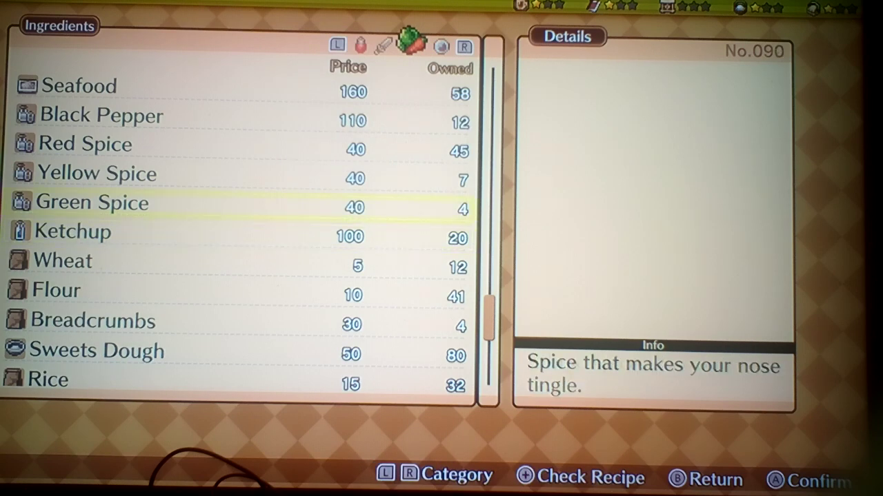
key(Up)
key(Up)
key(Up)
key(Up)
key(Up)
key(Down)
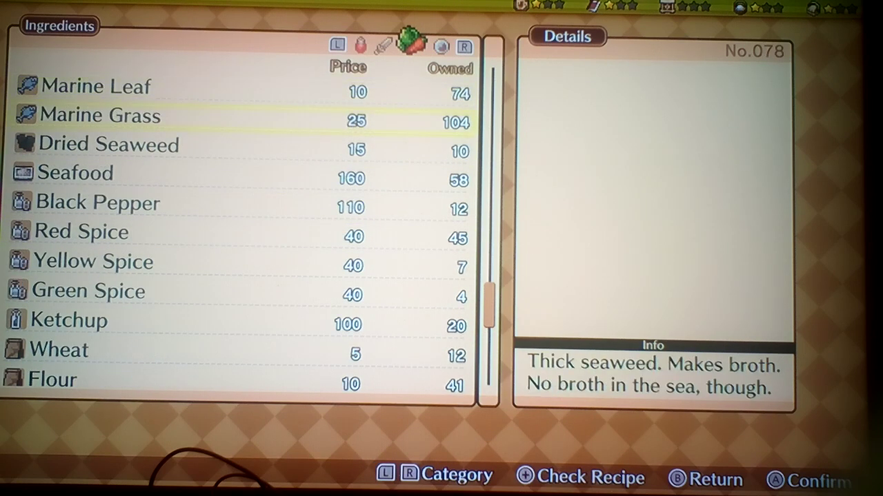
key(Up)
key(Up)
key(Down)
key(Down)
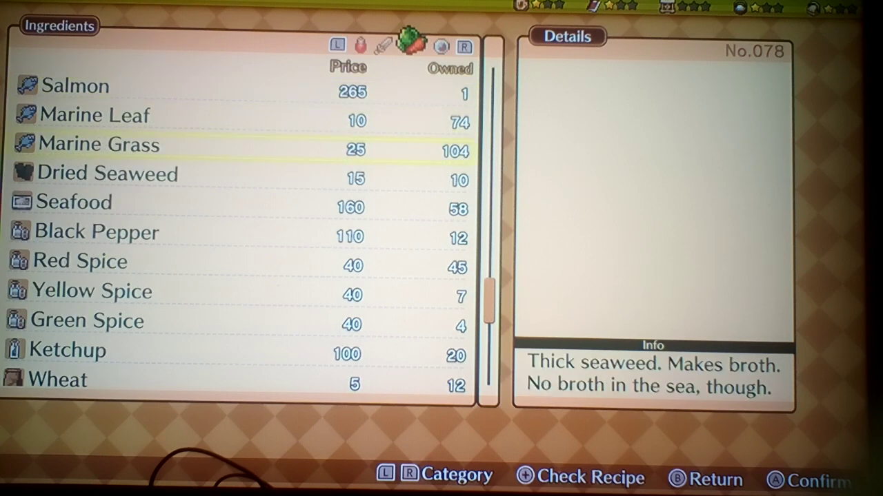
key(Return)
key(Up)
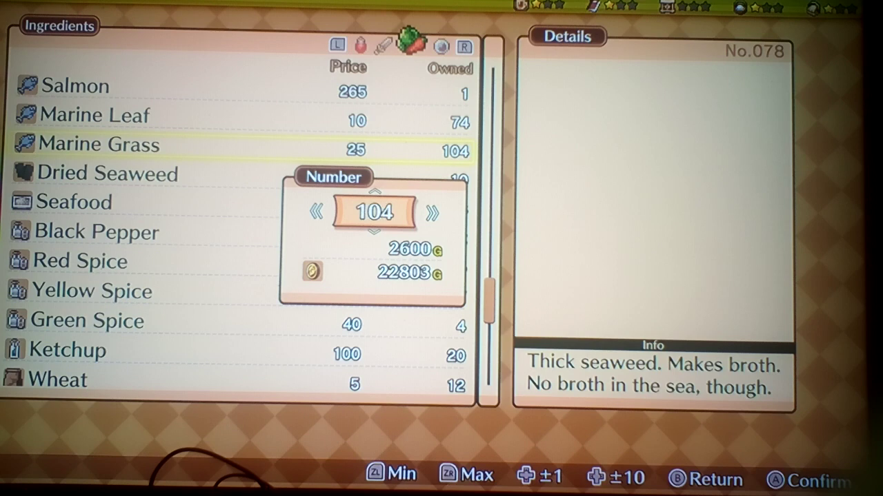
key(Return)
Step: Scroll up through the seafood, egg, dairy and meat entries to Chestnut
key(Up)
key(Up)
key(Up)
key(Up)
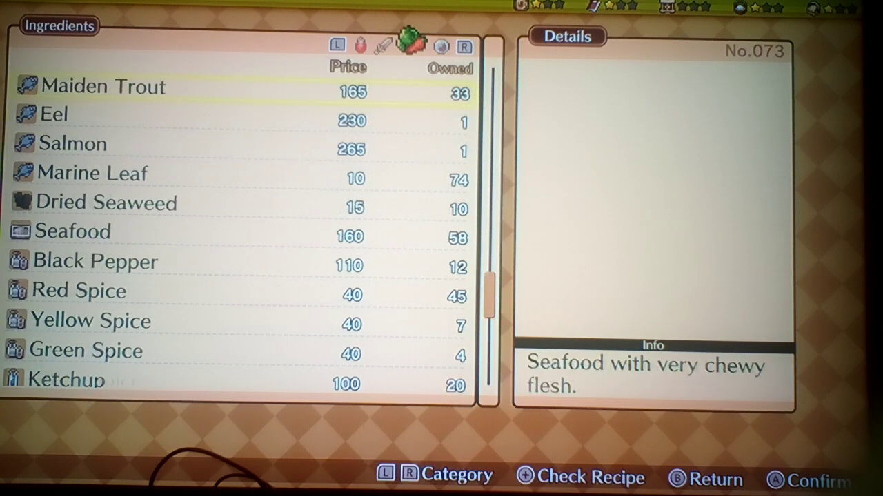
key(Up)
key(Up)
key(Up)
key(Up)
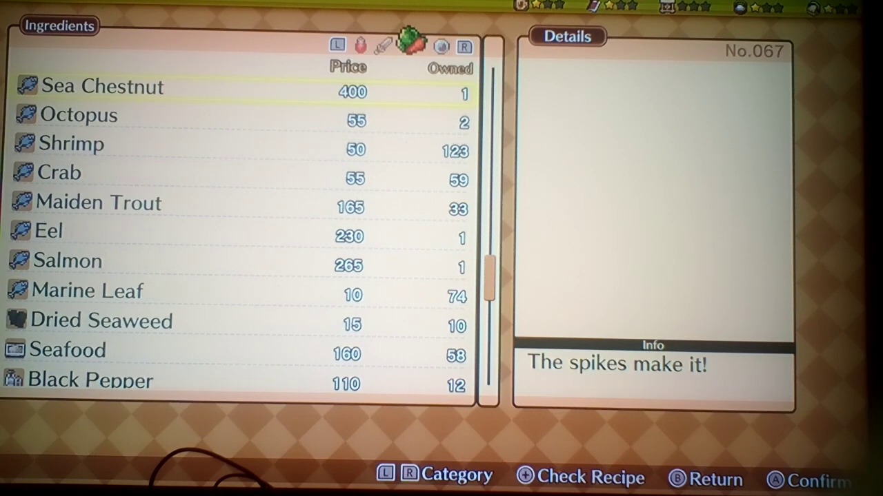
key(Up)
key(Up)
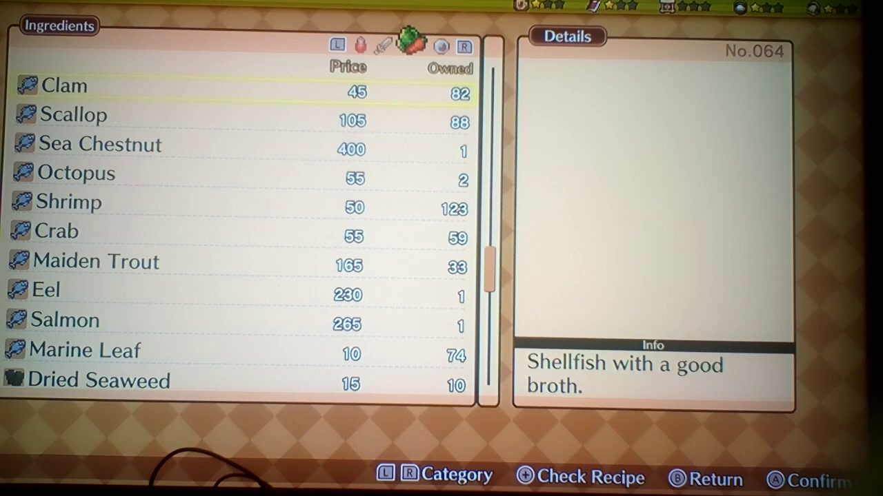
key(Up)
key(Up)
key(Up)
key(Up)
key(Up)
key(Up)
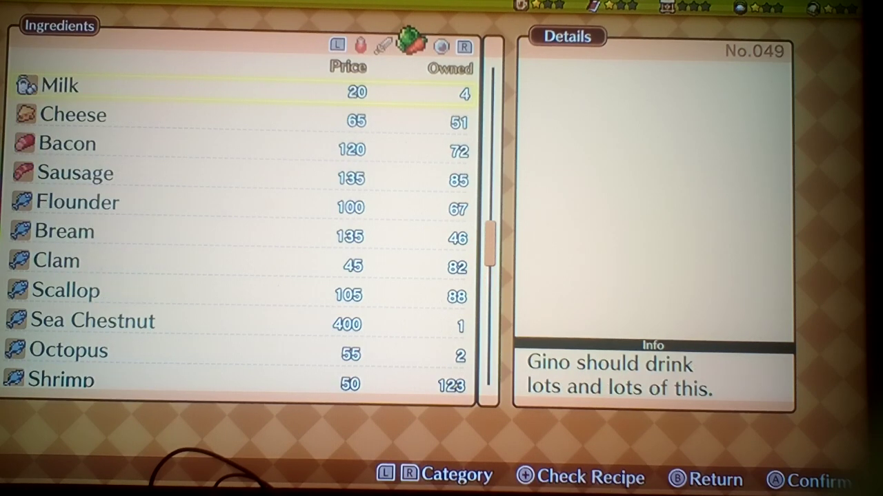
key(Up)
key(Up)
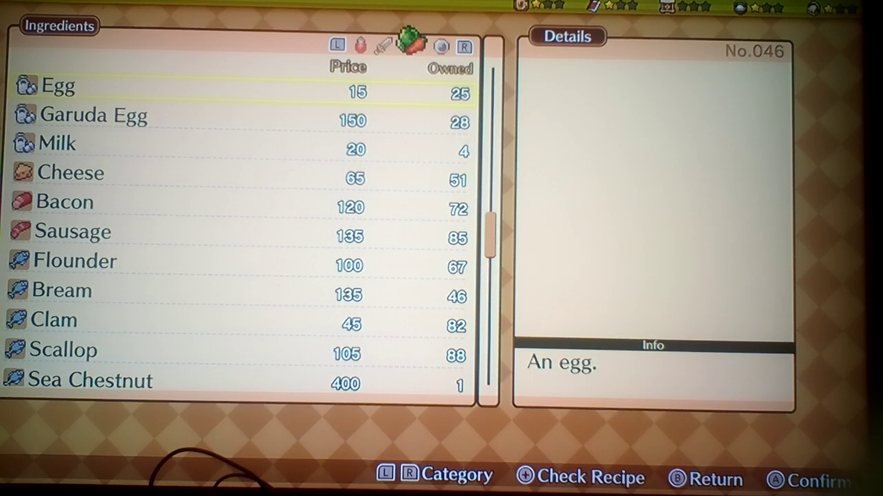
key(Up)
key(Up)
key(Up)
key(Up)
key(Up)
key(Up)
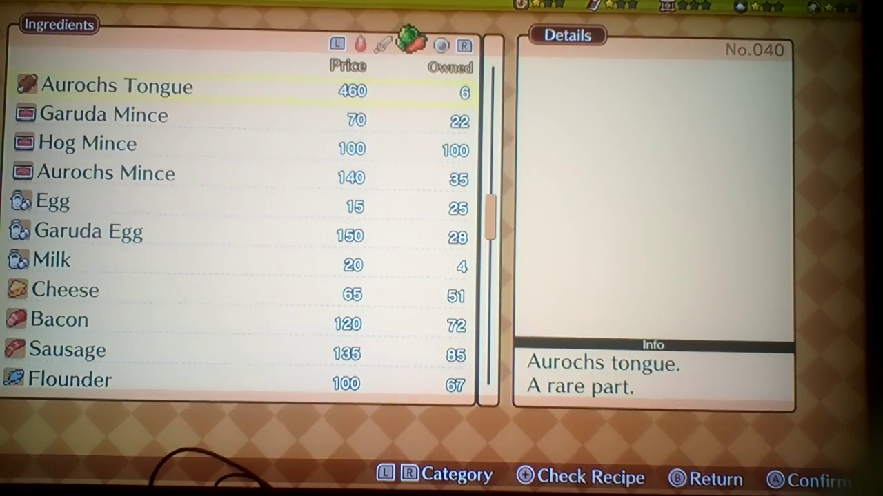
key(Up)
key(Up)
key(Up)
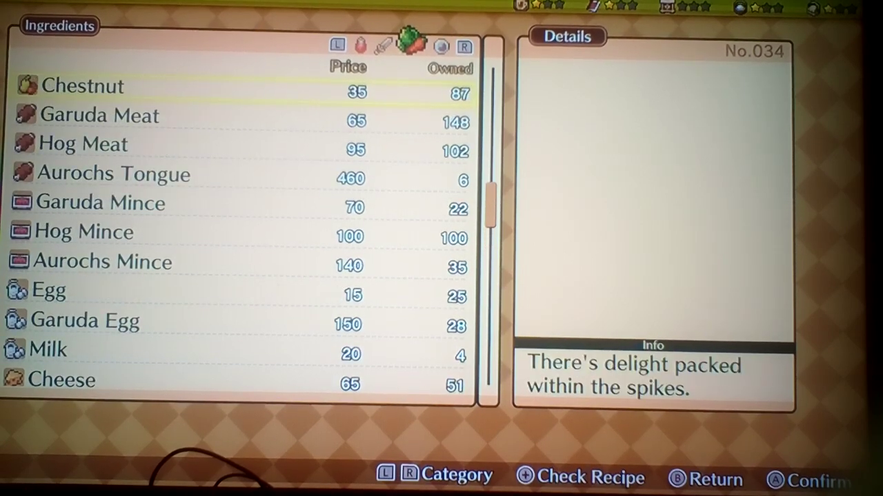
Step: Sell all 87 Chestnuts at the maximum quantity
key(Up)
key(Down)
key(Return)
key(Right)
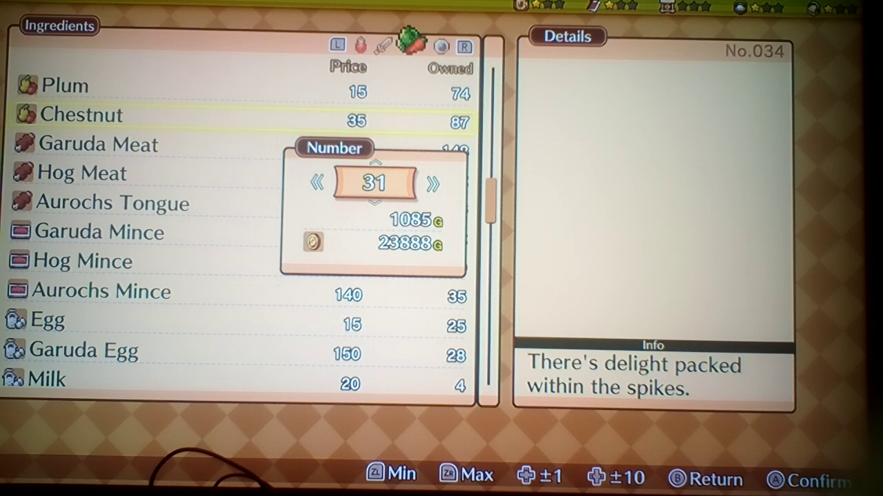
key(Right)
key(Right)
key(Right)
key(Return)
Step: Browse up through the fruit entries past Plum
key(Up)
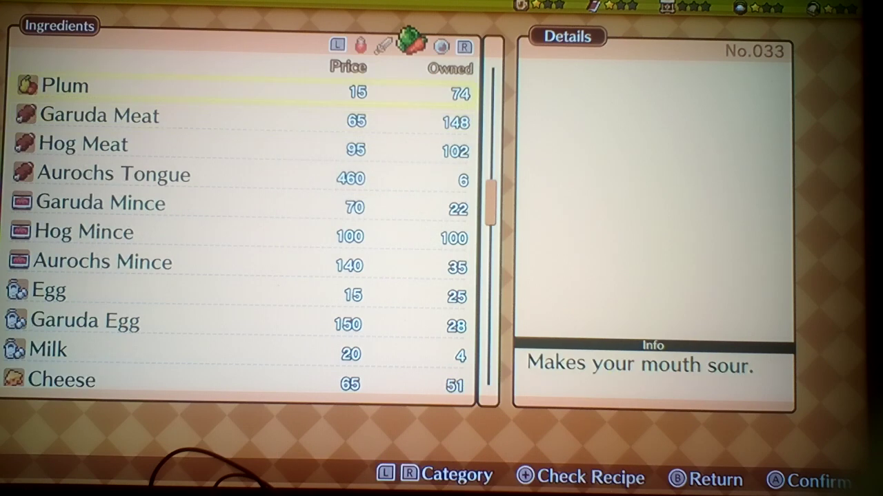
key(Up)
key(Up)
key(Up)
key(Up)
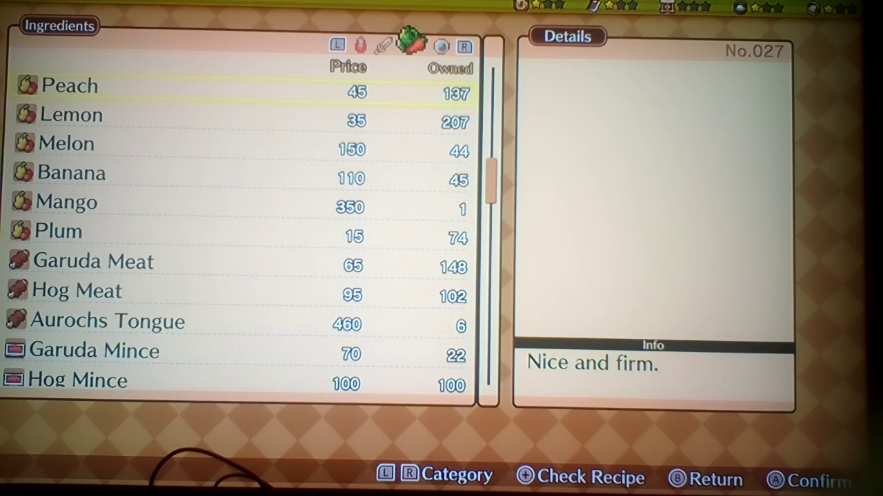
key(Up)
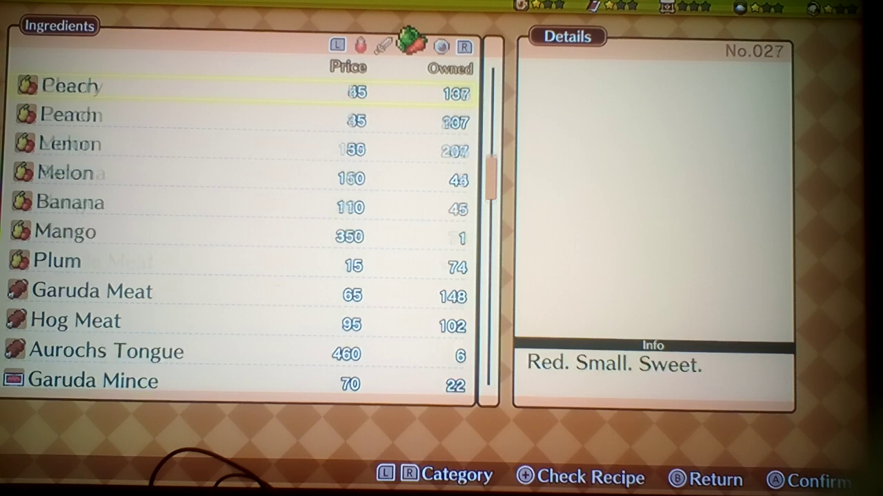
key(Up)
key(Up)
key(Up)
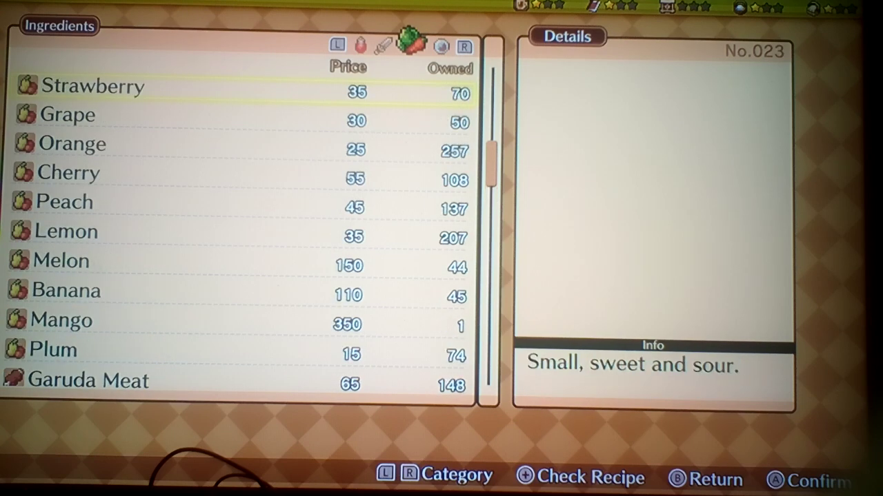
key(Up)
key(Up)
key(Down)
key(Down)
key(Down)
key(Down)
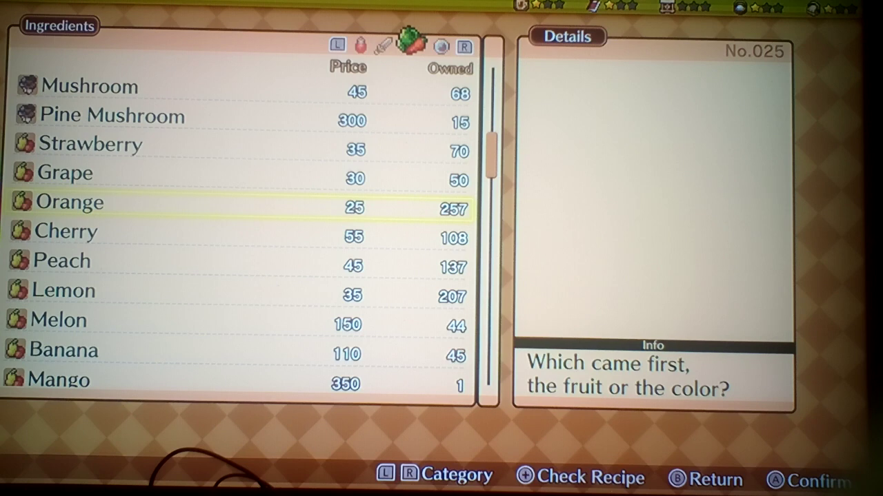
key(Return)
key(Up)
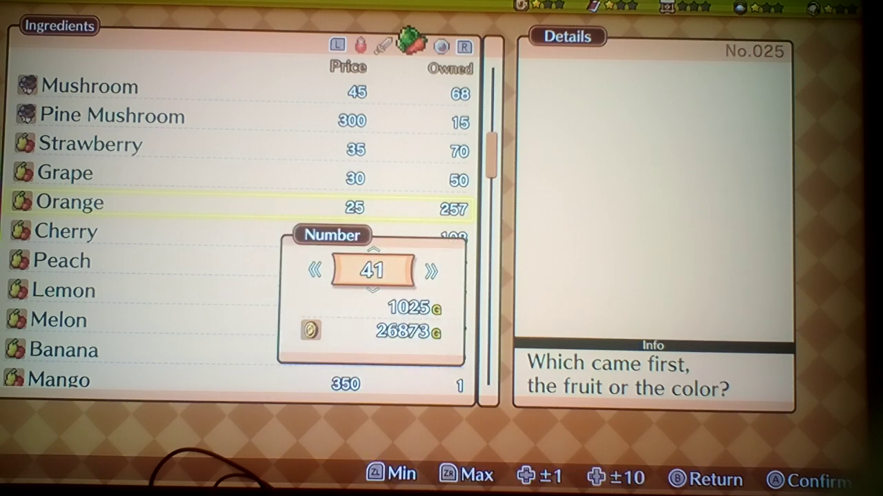
key(Right)
key(Right)
key(Right)
key(Right)
key(Right)
key(Right)
key(Right)
key(Right)
key(Right)
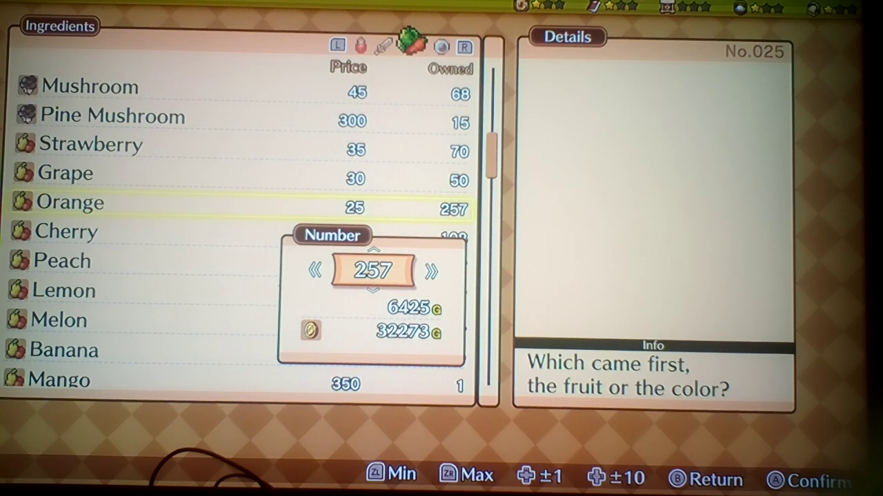
key(Escape)
key(Up)
key(Up)
key(Up)
key(Up)
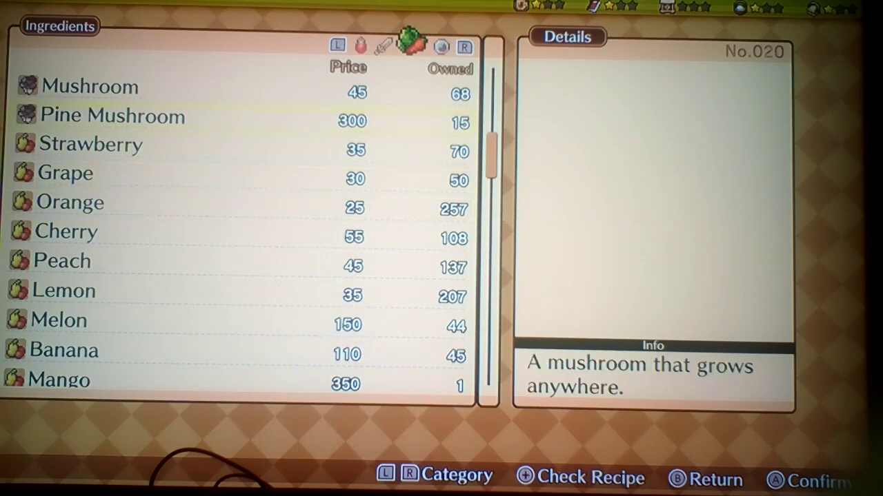
key(Up)
key(Up)
key(Up)
key(Up)
key(Up)
key(Up)
key(Up)
key(Up)
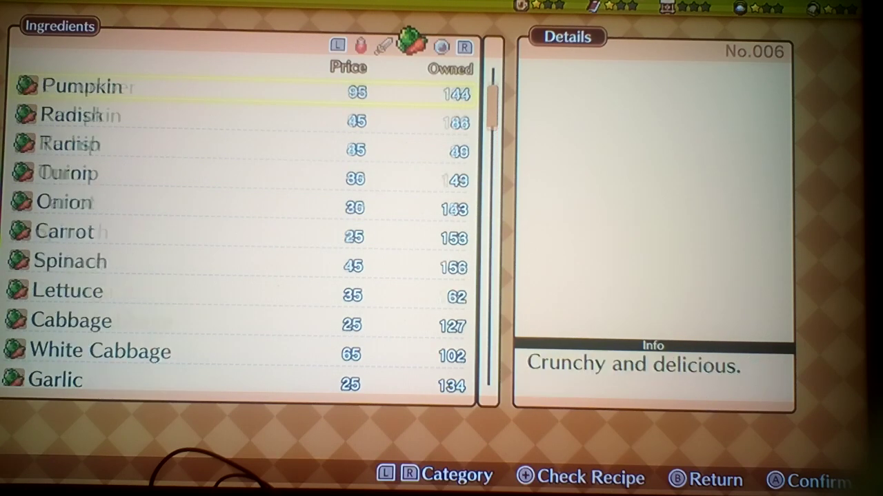
key(Up)
key(Up)
key(Up)
key(Up)
key(Up)
Step: Leave the shop's vegetable list and walk the heroine across Cookoro Village
key(Down)
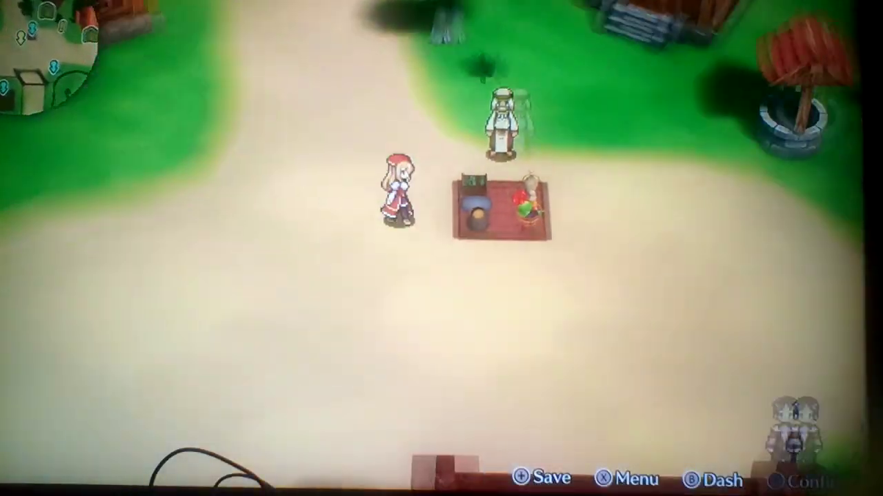
key(Up)
key(Right)
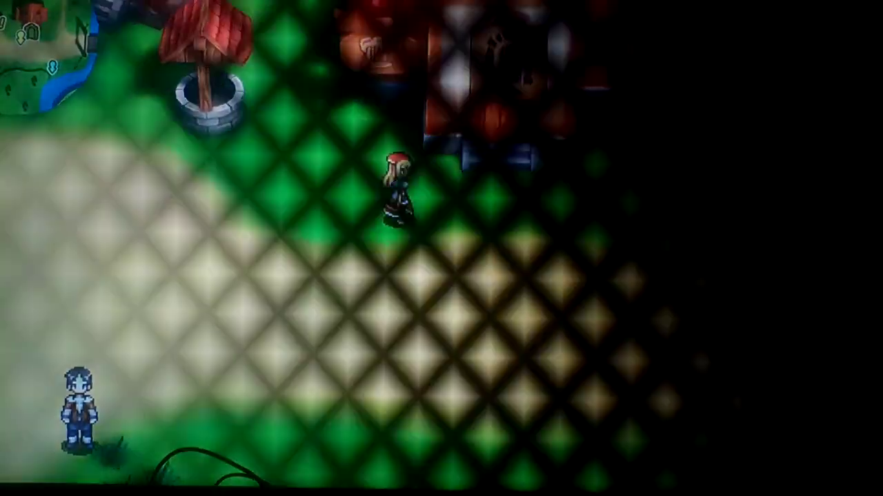
Step: Save the game over Slot 1 from the System menu, confirming the overwrite
key(Down)
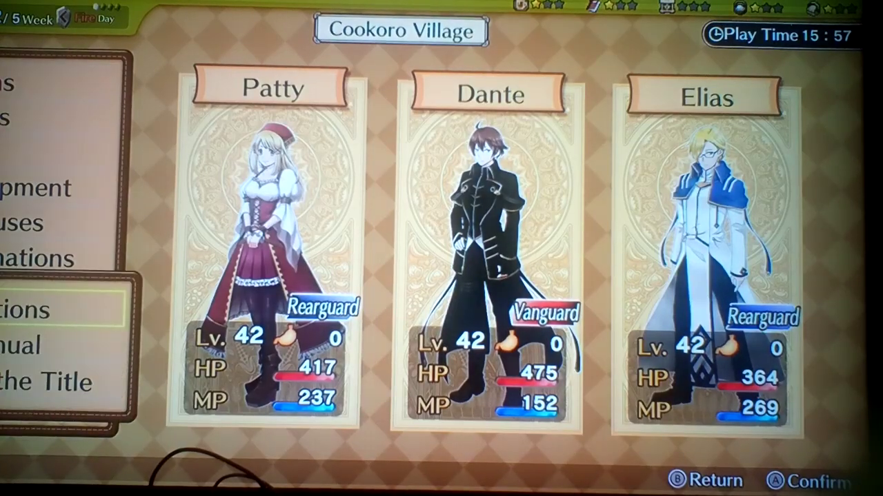
key(Up)
key(Up)
key(Return)
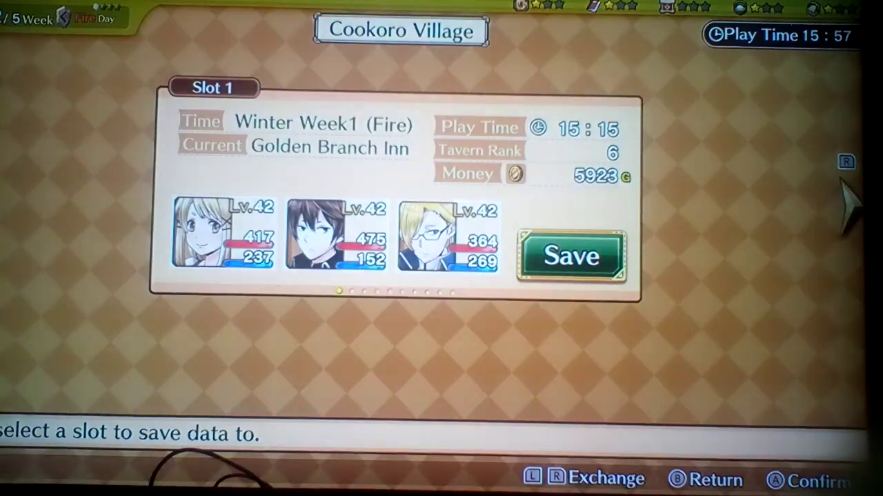
key(Return)
key(Right)
key(Return)
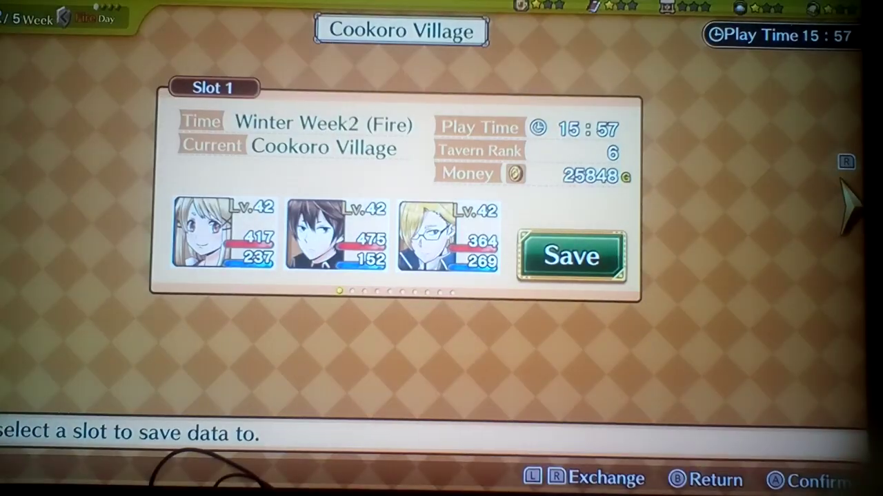
key(Escape)
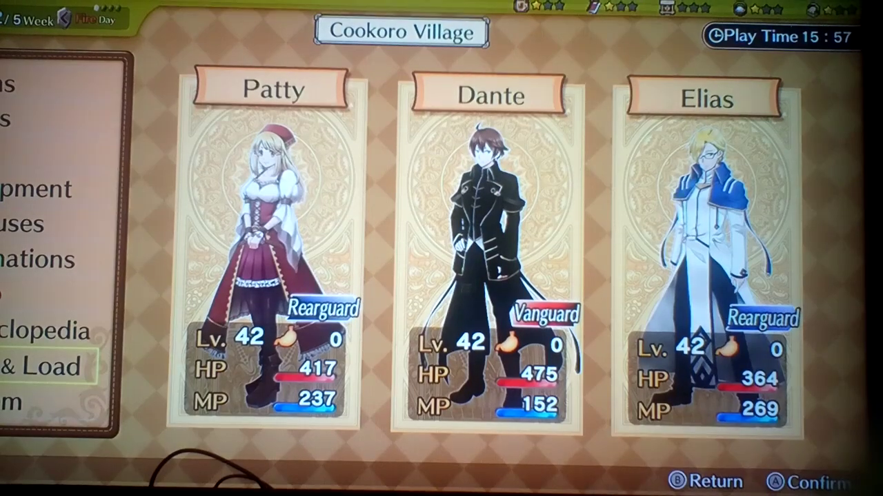
Step: Decline returning to the title, recheck the save screen and reopen the System submenu
key(Down)
key(Down)
key(Return)
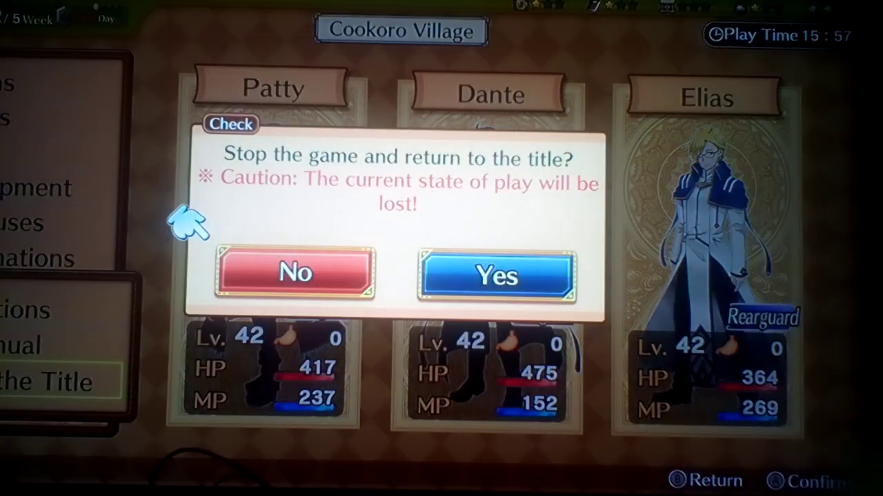
key(Escape)
key(Escape)
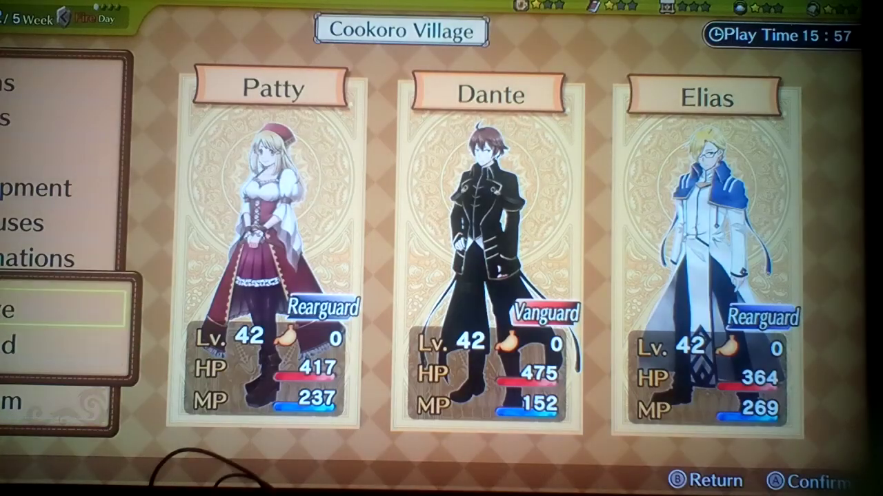
key(Return)
key(Return)
key(Escape)
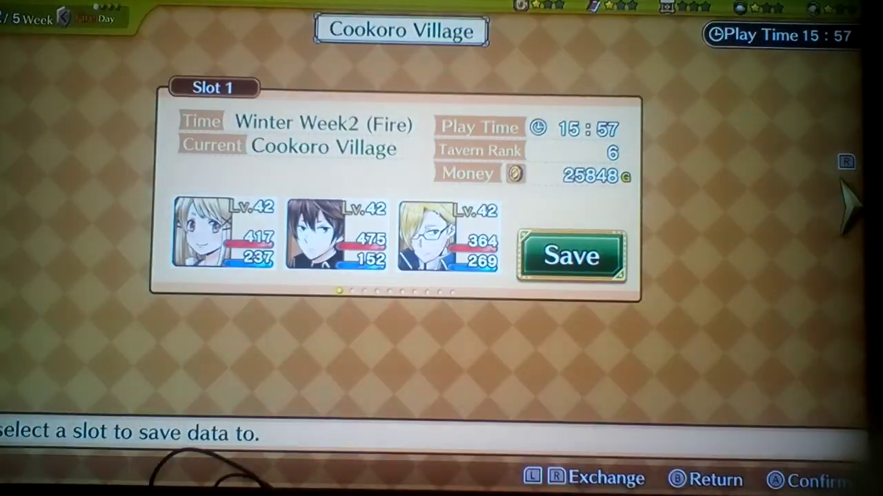
key(Escape)
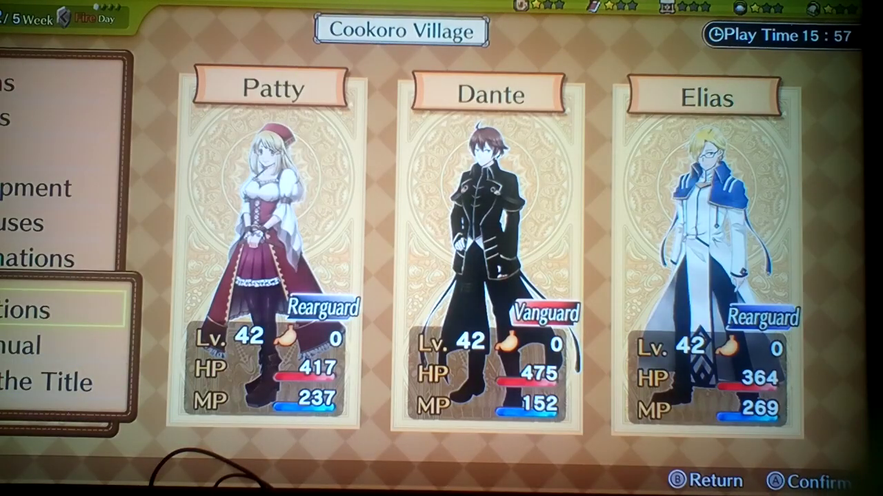
key(Return)
key(Escape)
key(Escape)
key(Up)
key(Return)
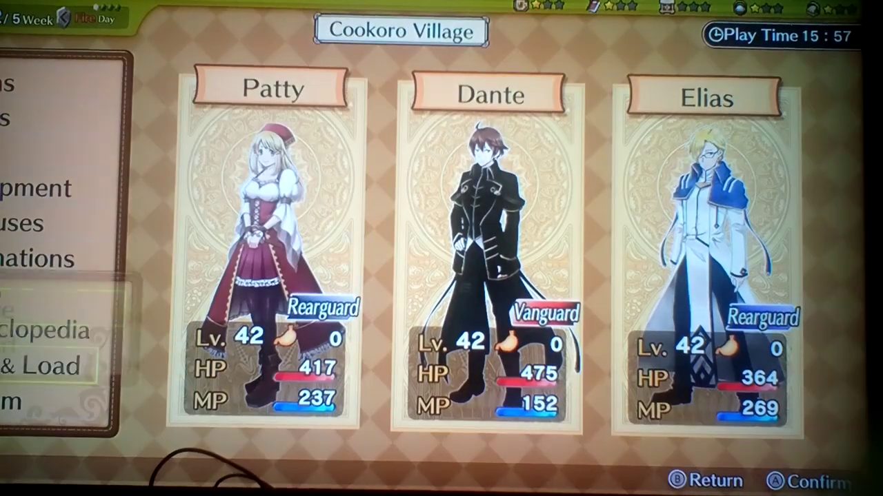
Step: Return to the title screen and view the Slot 1 Cookoro Village save in Load Game
key(Return)
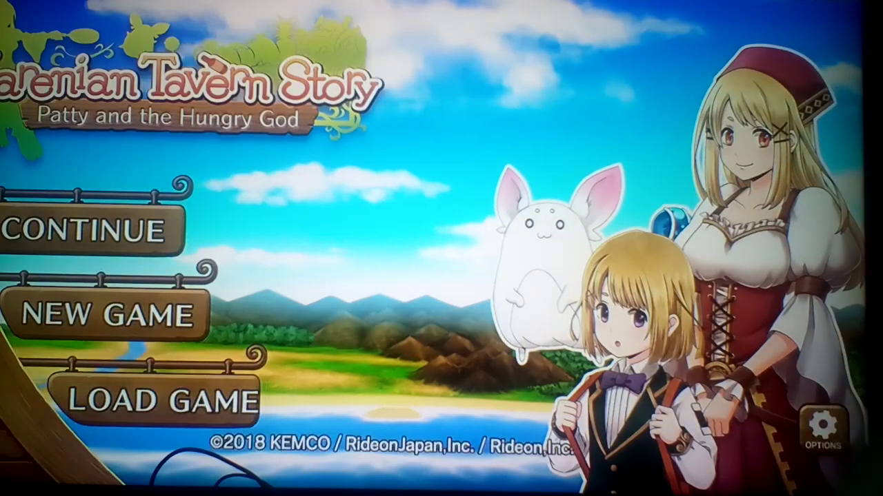
key(Return)
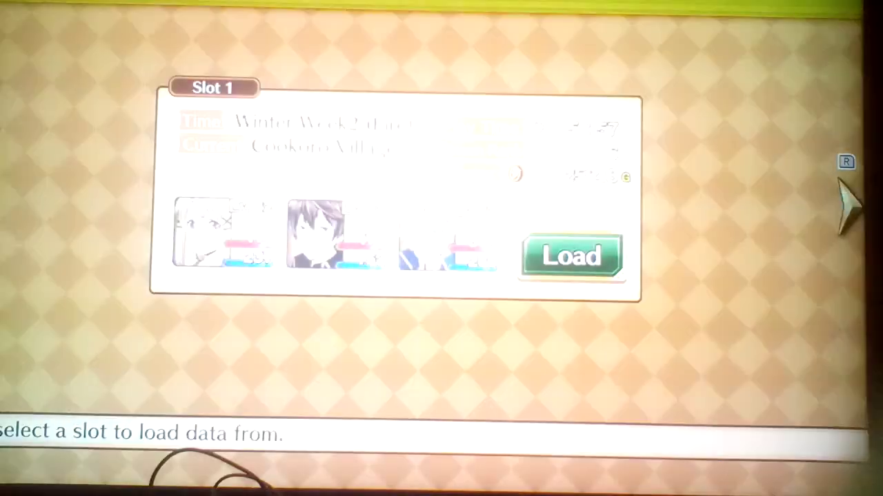
key(Escape)
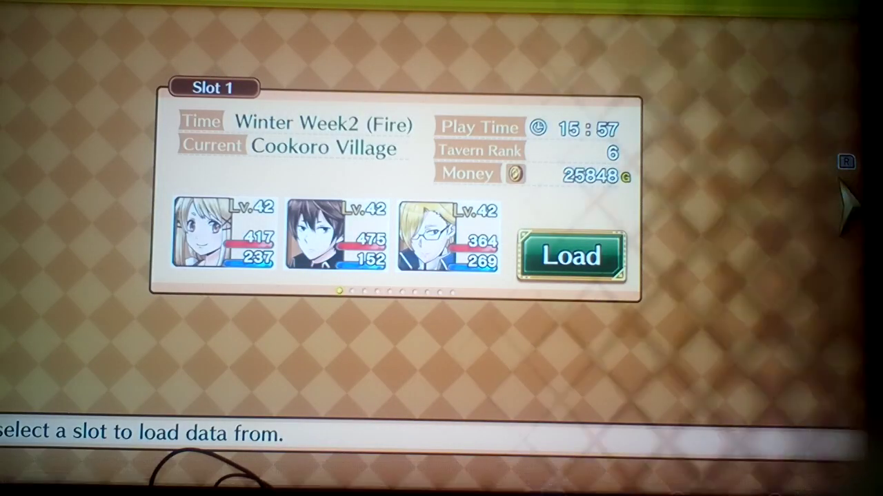